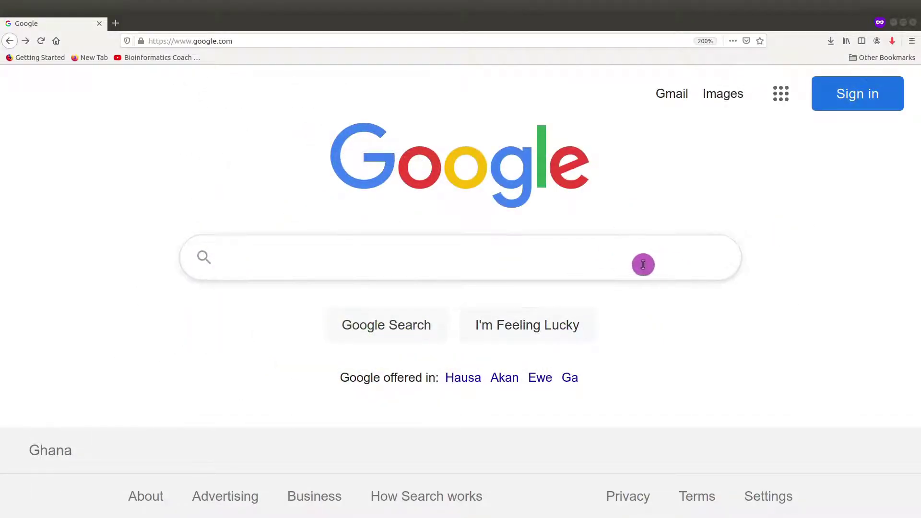
Step: Google 'NCBI' and open the ncbi.nlm.nih.gov home page from the results
{"action": "left_click", "coordinate": [643, 264]}
{"action": "type", "text": "NCBI"}
{"action": "key", "text": "Return"}
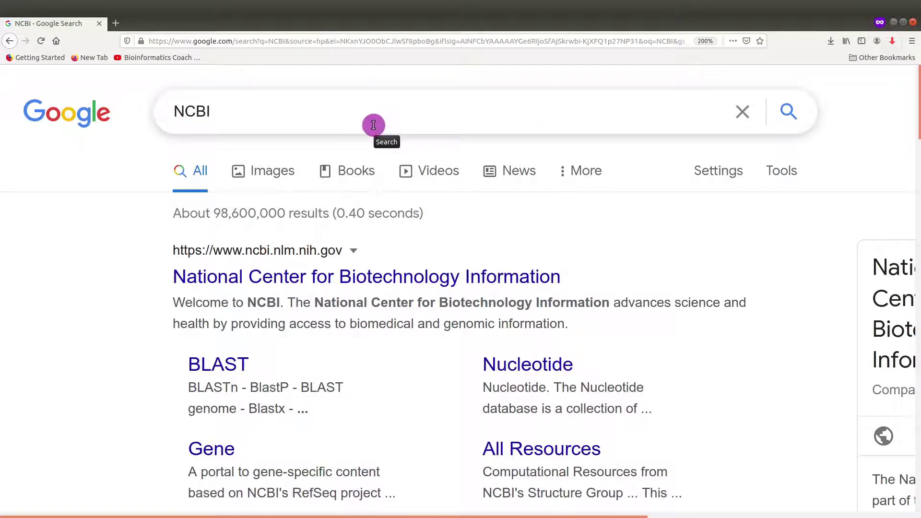
{"action": "left_click", "coordinate": [350, 277]}
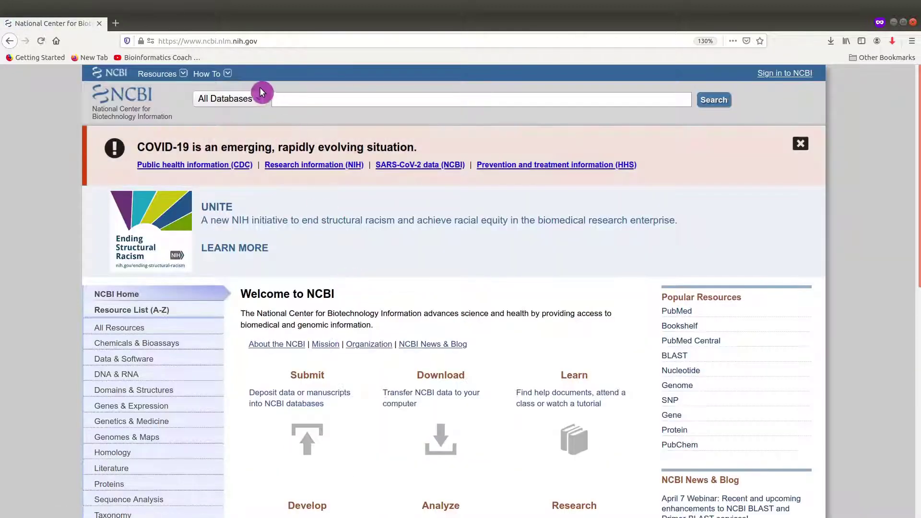
Step: Search the NCBI Nucleotide database for 'Agy99'
{"action": "left_click", "coordinate": [258, 96]}
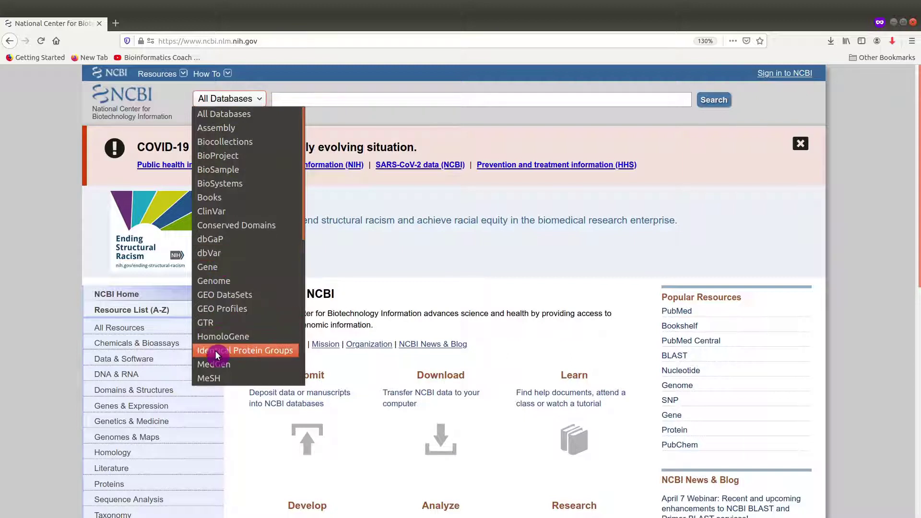
{"action": "scroll", "coordinate": [215, 353], "scroll_direction": "down", "scroll_amount": 2}
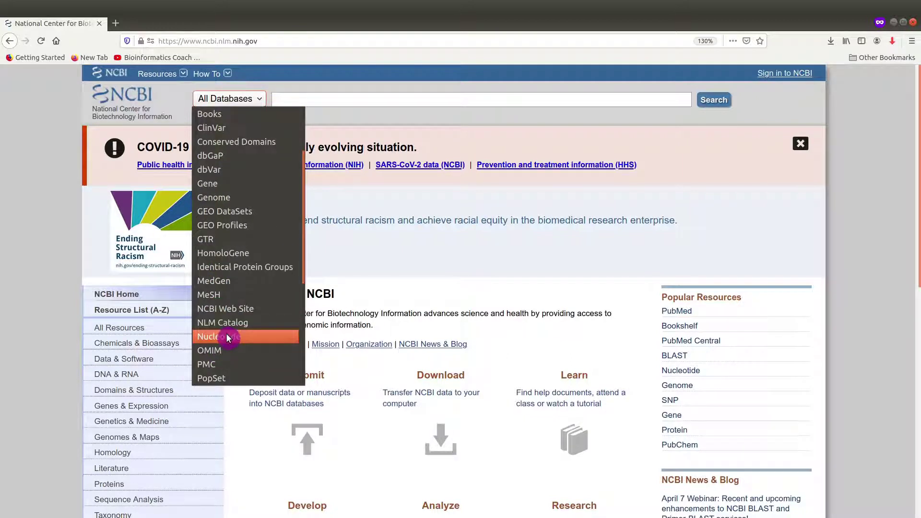
{"action": "left_click", "coordinate": [228, 338]}
{"action": "left_click", "coordinate": [326, 101]}
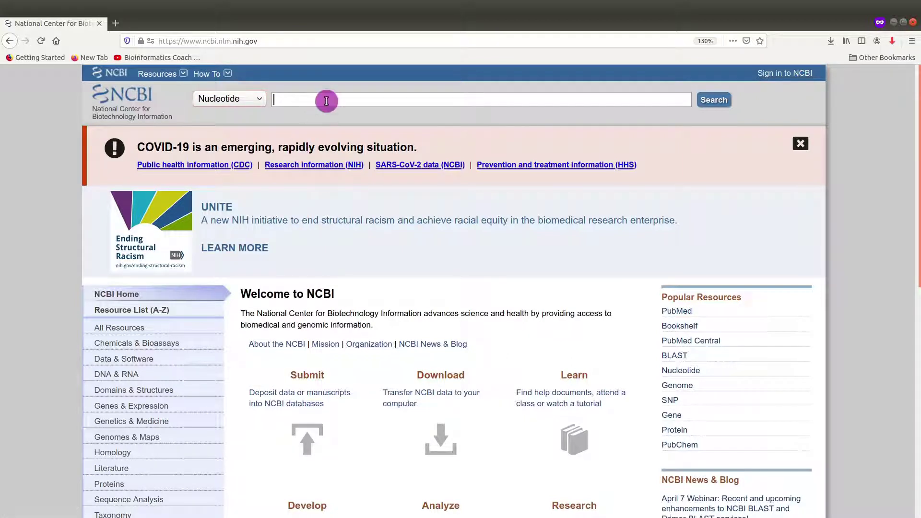
{"action": "type", "text": "Agy99"}
{"action": "key", "text": "Return"}
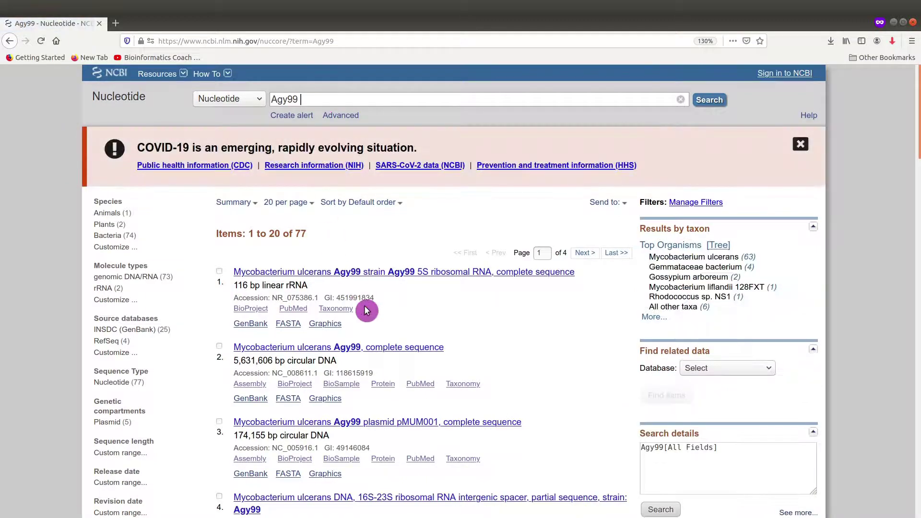
Step: Open result 9, the Mycobacterium ulcerans Agy99 complete genome record CP000325.1
{"action": "scroll", "coordinate": [382, 375], "scroll_direction": "down", "scroll_amount": 5}
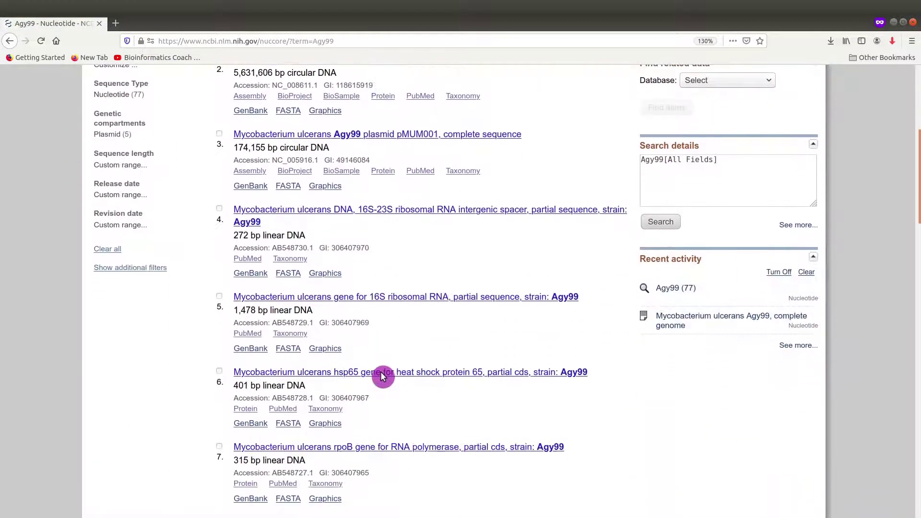
{"action": "scroll", "coordinate": [383, 375], "scroll_direction": "down", "scroll_amount": 3}
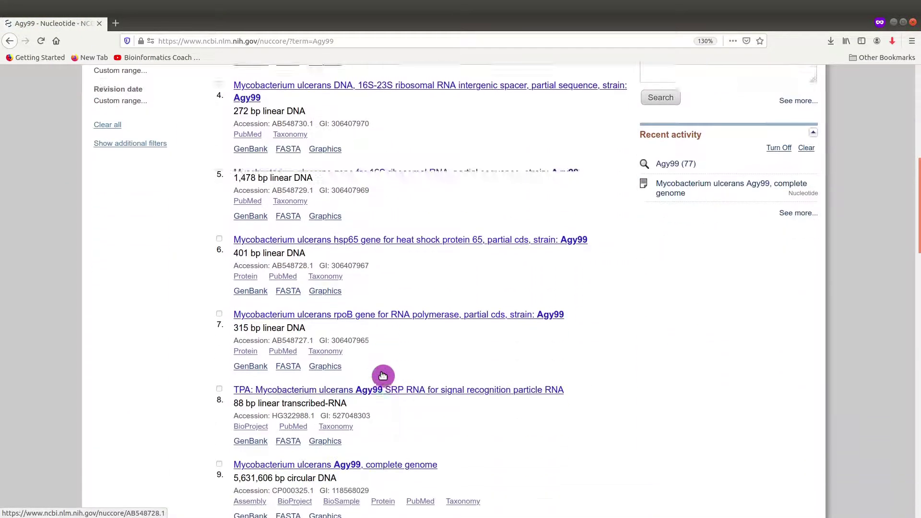
{"action": "scroll", "coordinate": [401, 413], "scroll_direction": "down", "scroll_amount": 1}
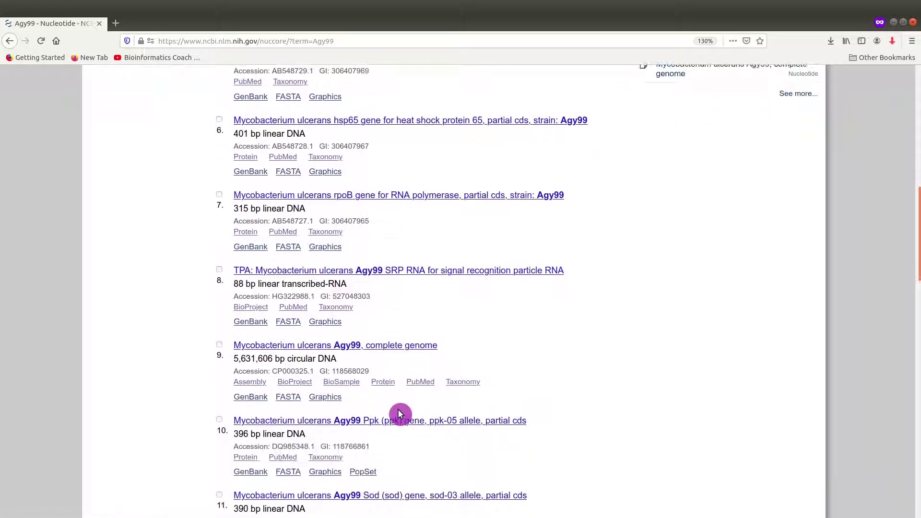
{"action": "left_click", "coordinate": [359, 352]}
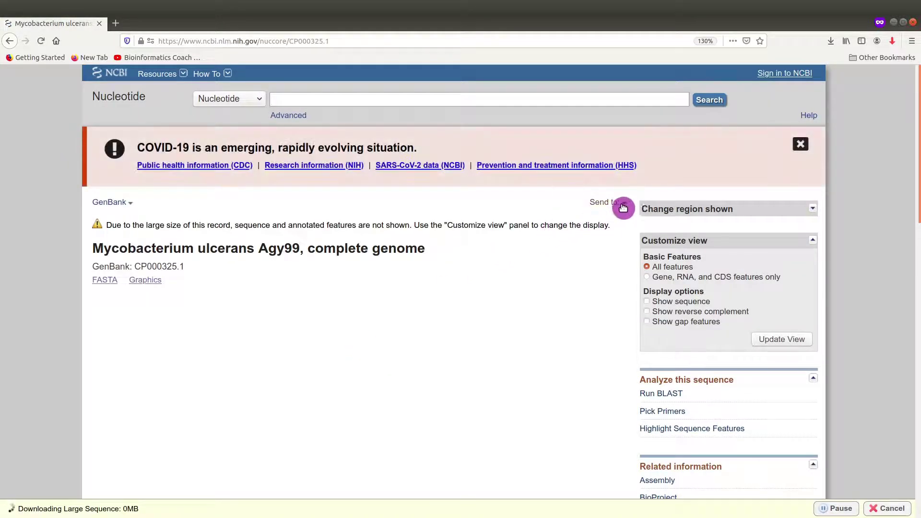
Step: Export CP000325.1 as a GenBank (full) file and save it as Agy99
{"action": "left_click", "coordinate": [625, 206]}
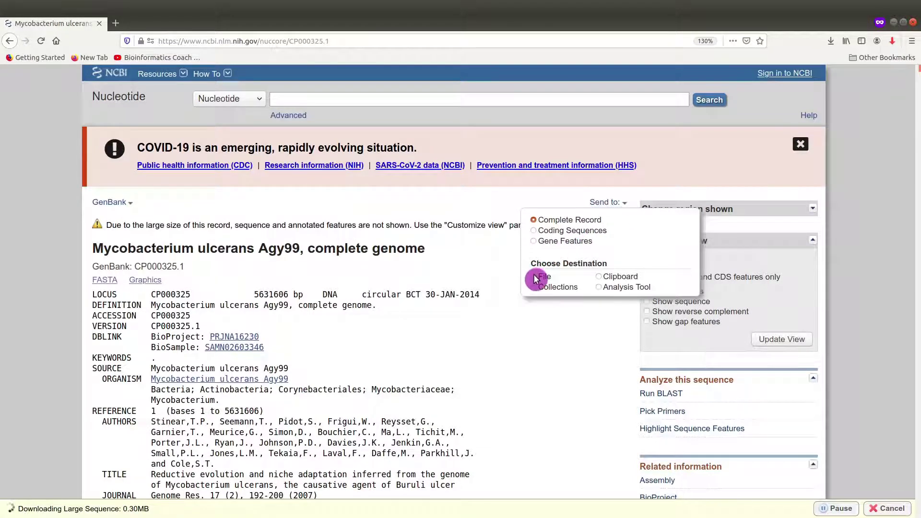
{"action": "left_click", "coordinate": [535, 277]}
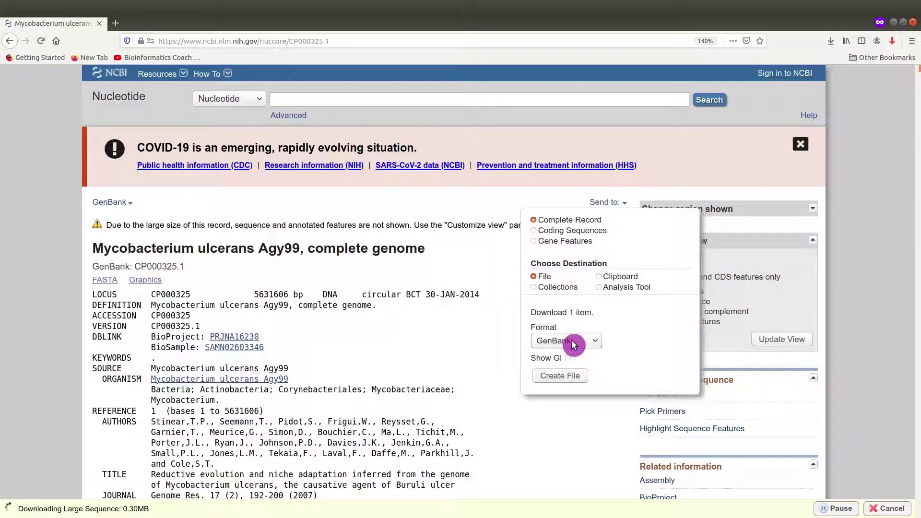
{"action": "left_click", "coordinate": [571, 341]}
{"action": "left_click", "coordinate": [579, 386]}
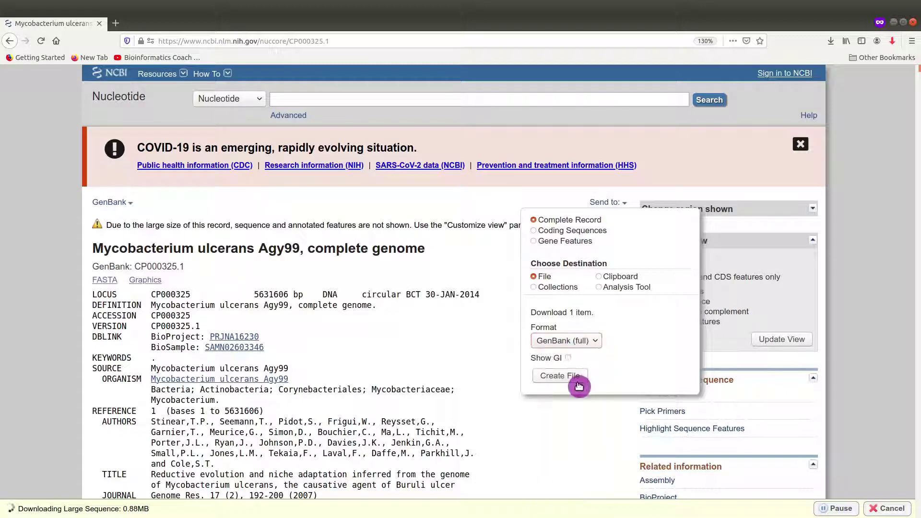
{"action": "left_click", "coordinate": [569, 377]}
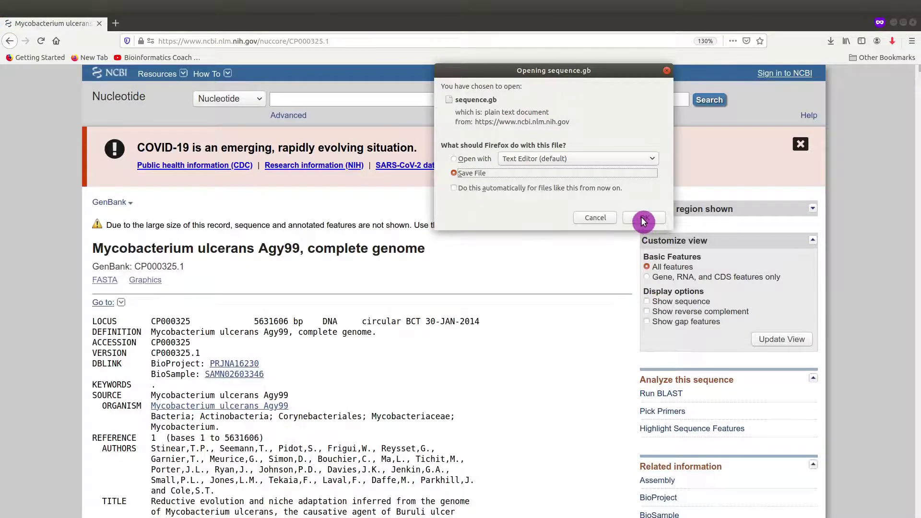
{"action": "left_click", "coordinate": [642, 222]}
{"action": "type", "text": "Agy99.gb"}
{"action": "key", "text": "Return"}
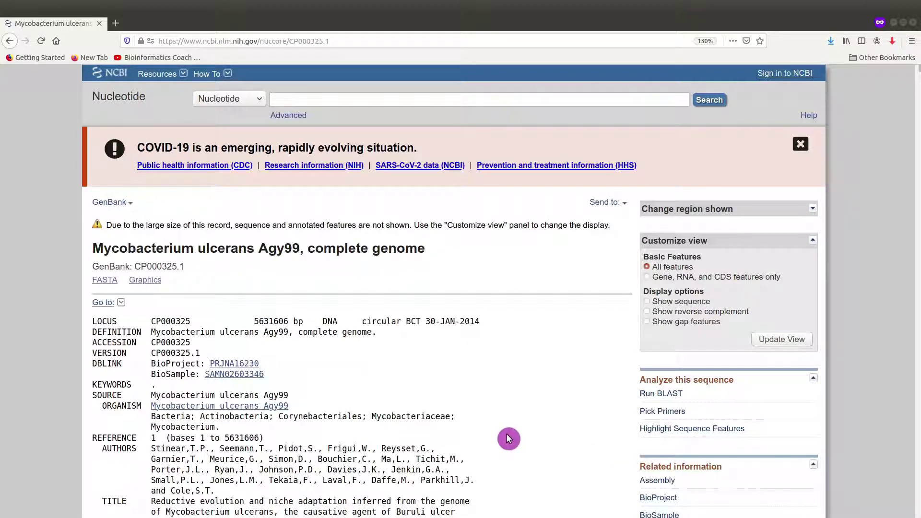
Step: Show the downloaded Agy99.gb in its Desktop folder window
{"action": "left_click", "coordinate": [830, 46]}
{"action": "left_click", "coordinate": [826, 64]}
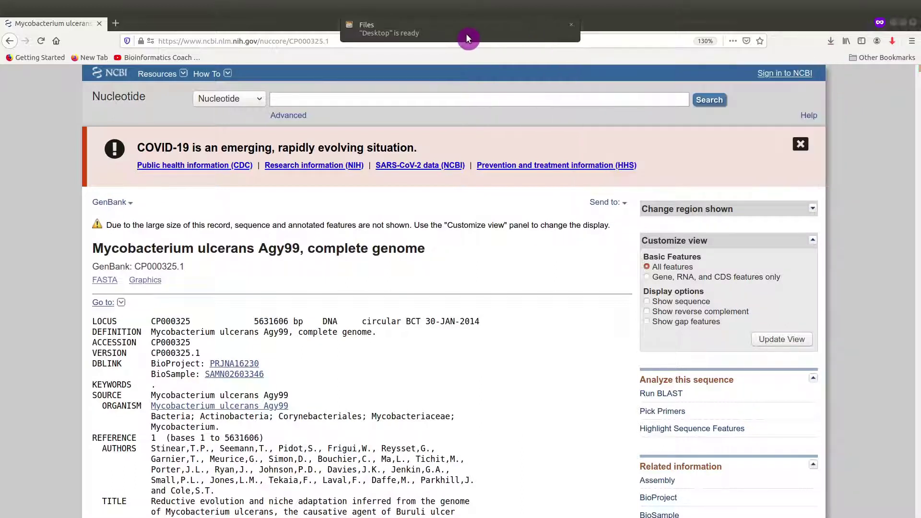
{"action": "left_click", "coordinate": [439, 30]}
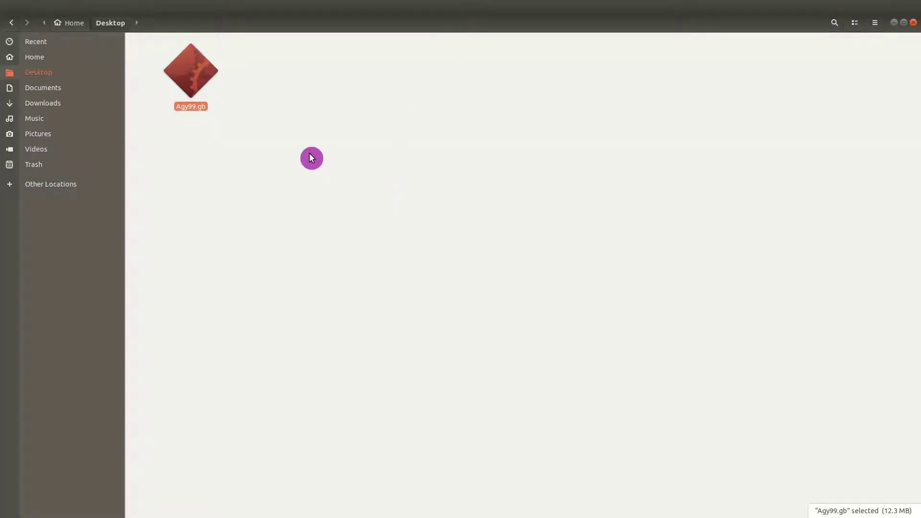
Step: Open a full-screen terminal in the Desktop folder
{"action": "left_click", "coordinate": [272, 151]}
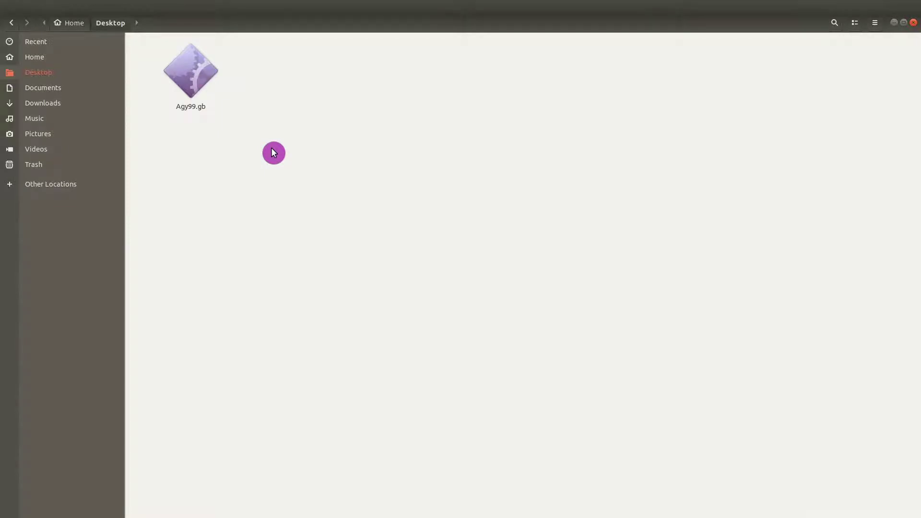
{"action": "right_click", "coordinate": [272, 151]}
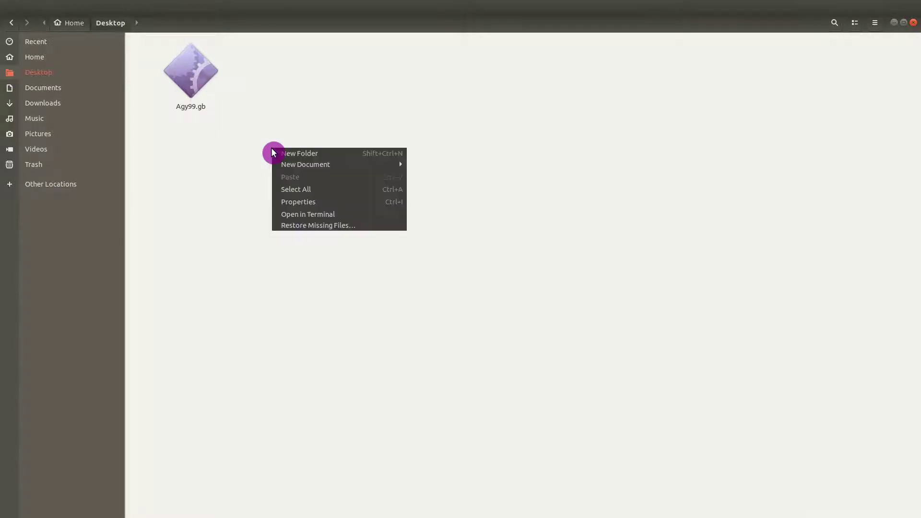
{"action": "left_click", "coordinate": [310, 216]}
{"action": "double_click", "coordinate": [374, 33]}
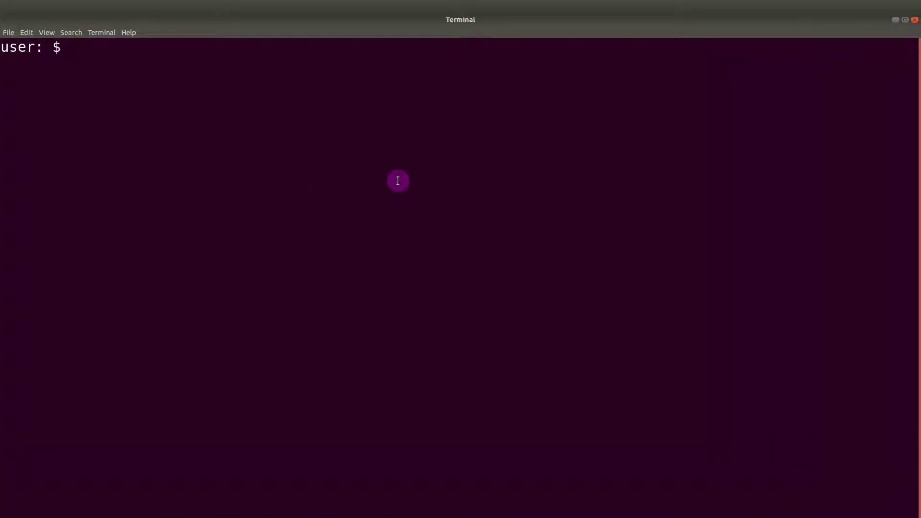
Step: Run act at the terminal prompt to start ACT Release 18.1.0
{"action": "type", "text": "act"}
{"action": "key", "text": "Return"}
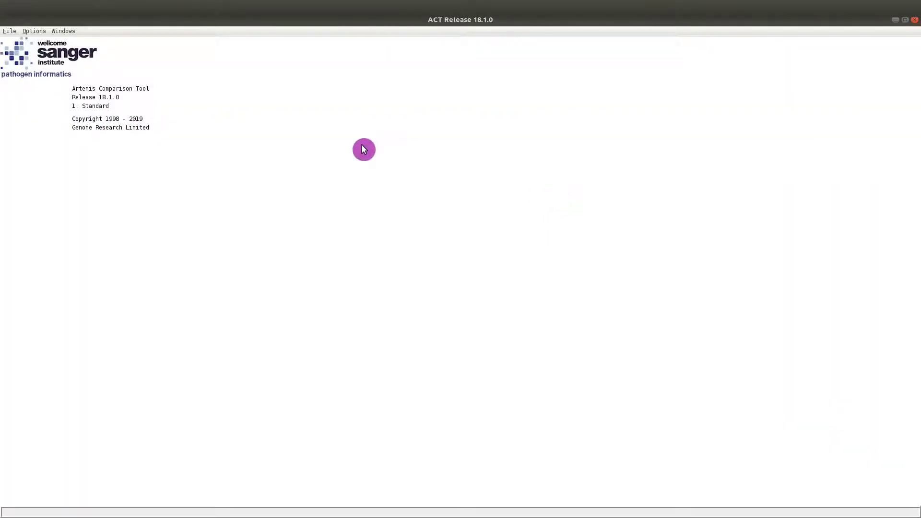
Step: Open Agy99.gb from the Desktop in Artemis through ACT's maximized File Manager
{"action": "left_click", "coordinate": [10, 32]}
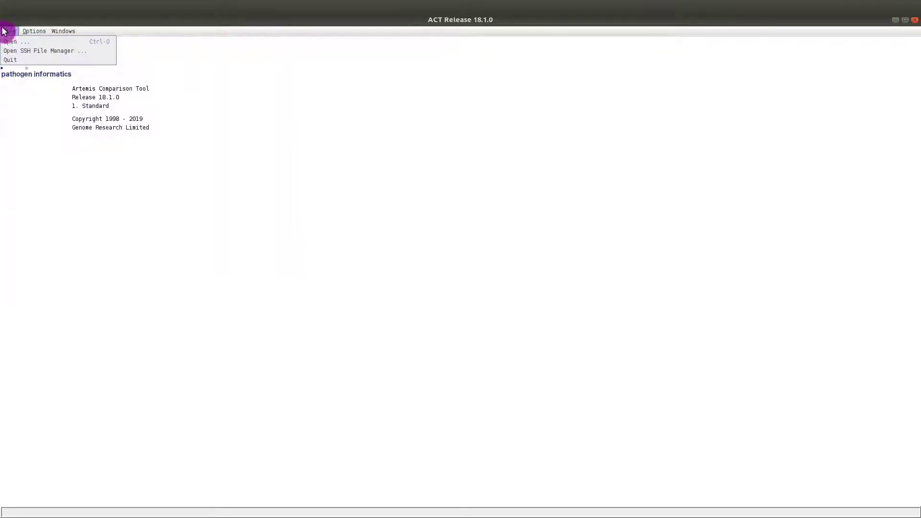
{"action": "left_click", "coordinate": [16, 43]}
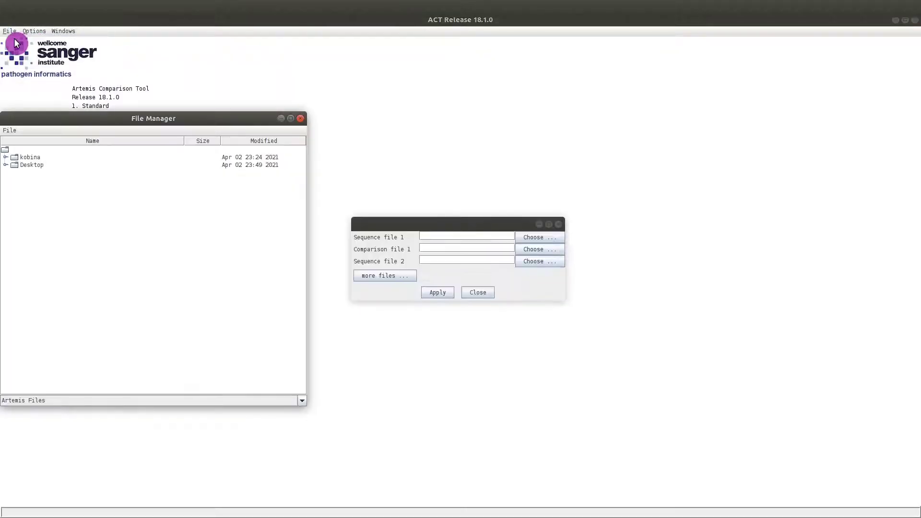
{"action": "left_click", "coordinate": [478, 293]}
{"action": "left_click_drag", "start_coordinate": [201, 120], "coordinate": [450, 86]}
{"action": "double_click", "coordinate": [450, 87]}
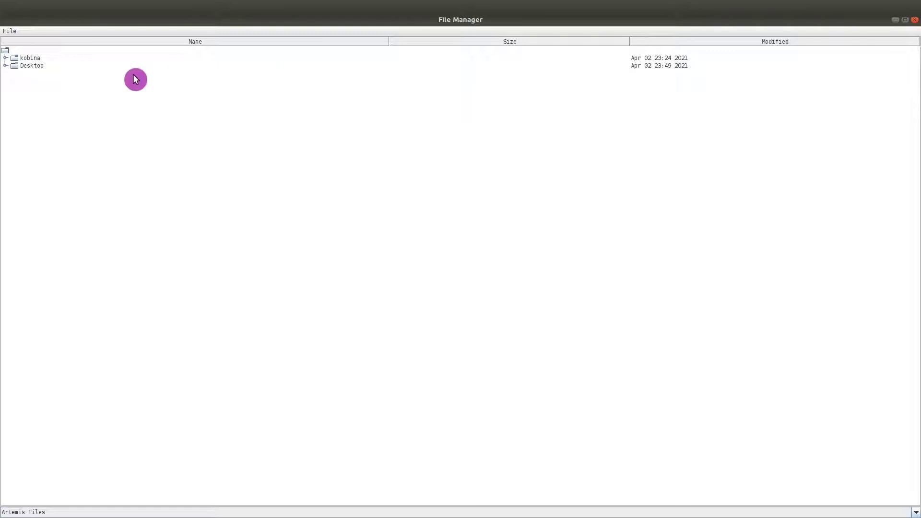
{"action": "double_click", "coordinate": [12, 68]}
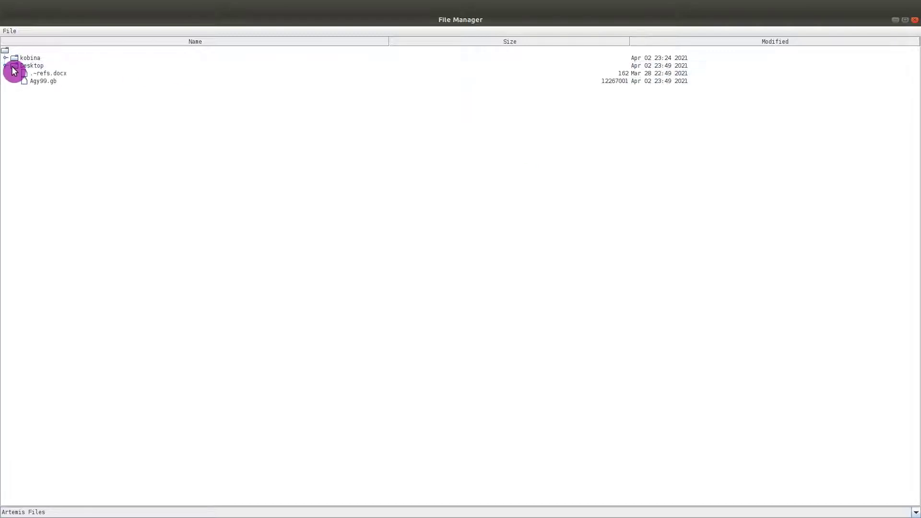
{"action": "left_click", "coordinate": [40, 82]}
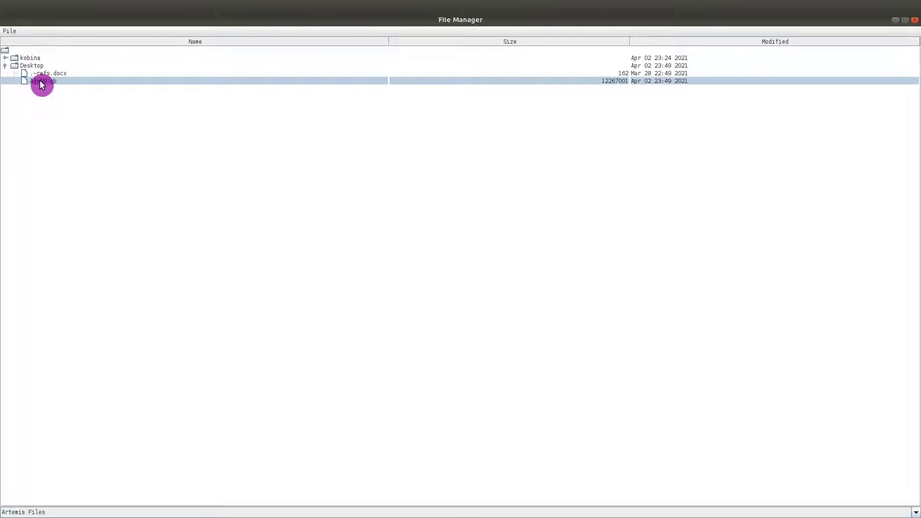
{"action": "double_click", "coordinate": [41, 83]}
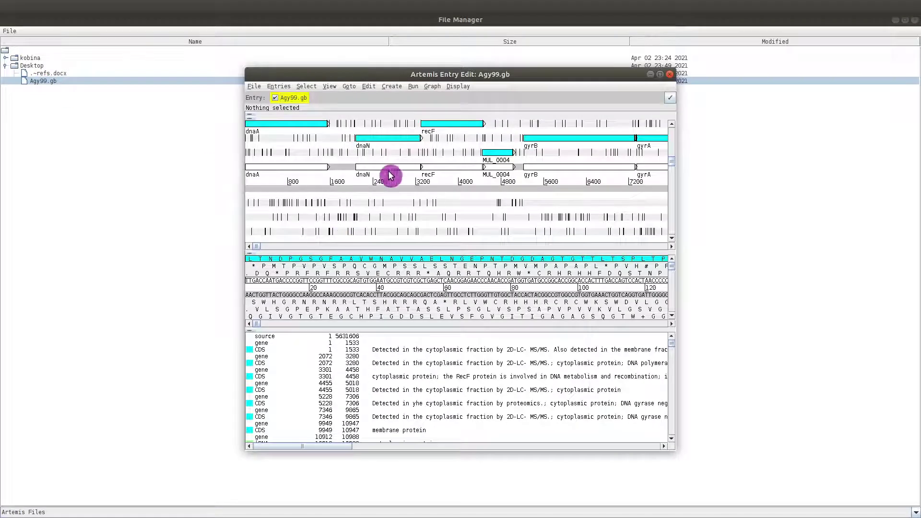
Step: Maximize Artemis and send the Agy99 genome to DNAPlotter as a circular map
{"action": "double_click", "coordinate": [532, 75]}
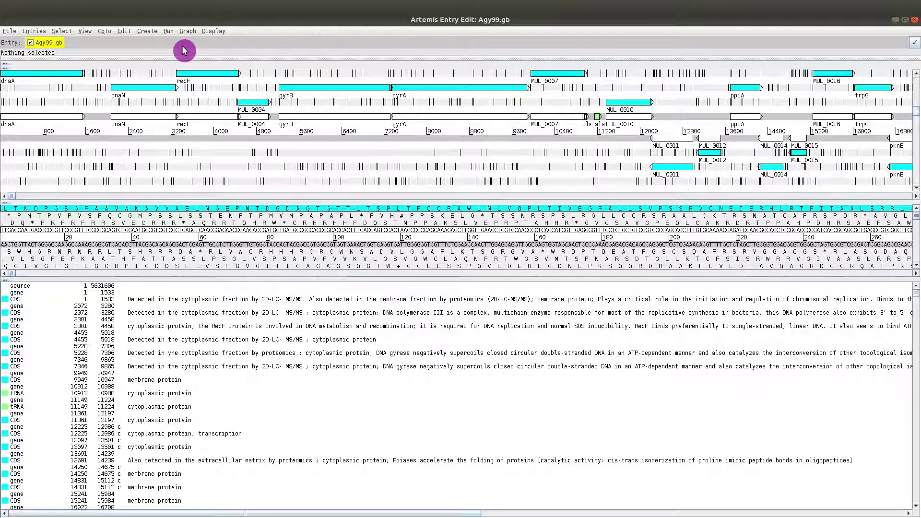
{"action": "left_click", "coordinate": [8, 32]}
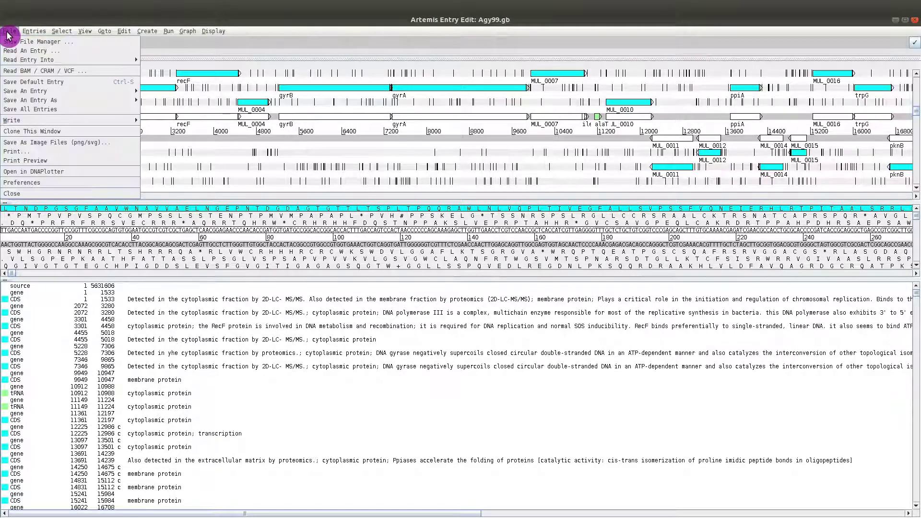
{"action": "left_click", "coordinate": [52, 172]}
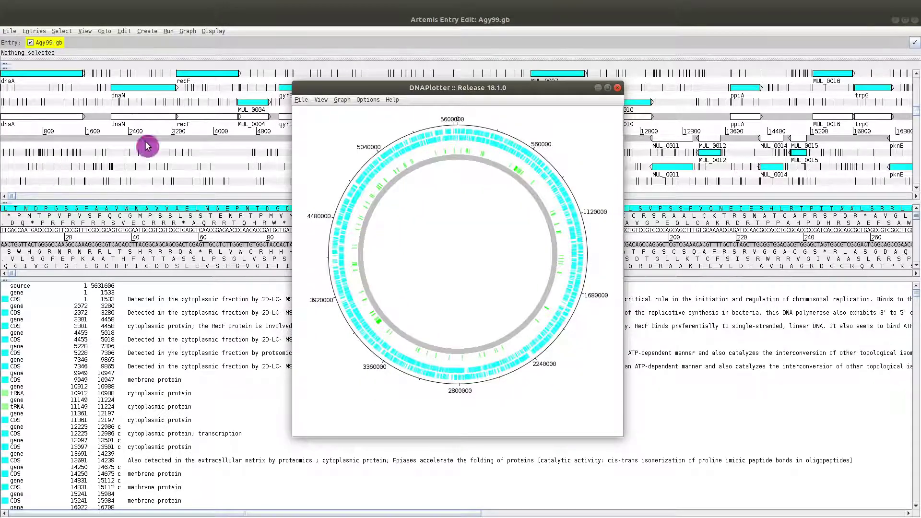
{"action": "double_click", "coordinate": [480, 88]}
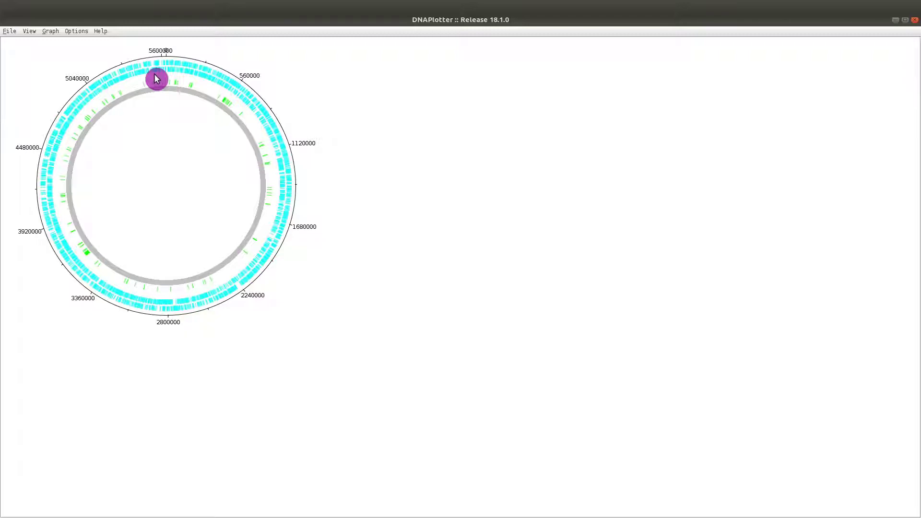
Step: In the Track Manager, delete the misc_feature and -10_signal tracks
{"action": "left_click", "coordinate": [73, 32]}
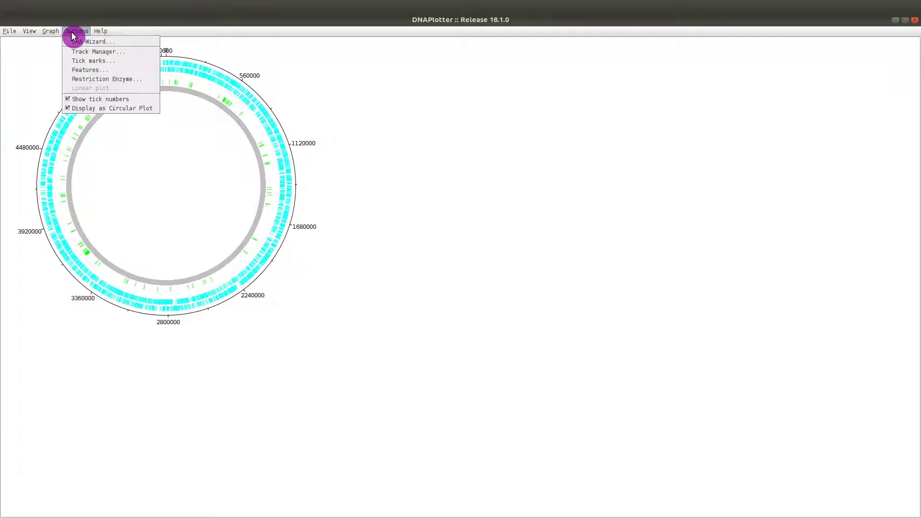
{"action": "left_click", "coordinate": [99, 52]}
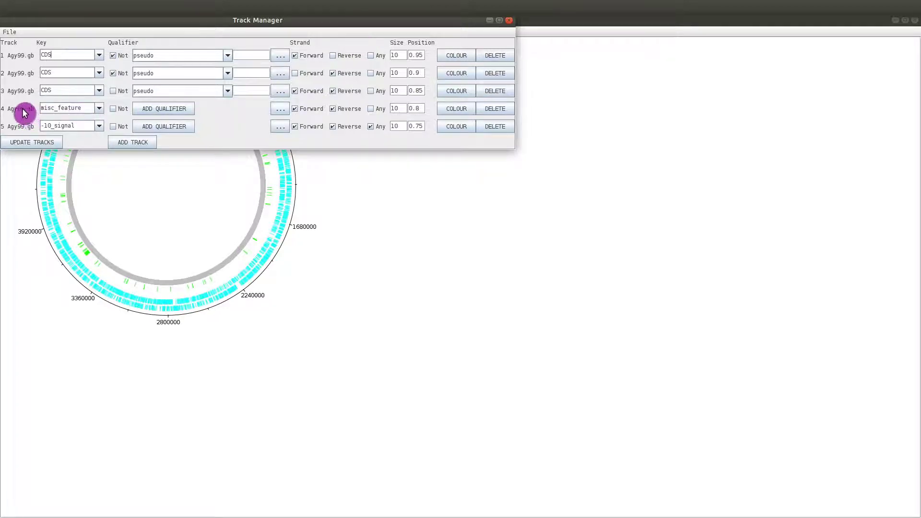
{"action": "left_click", "coordinate": [497, 109]}
{"action": "left_click", "coordinate": [150, 220]}
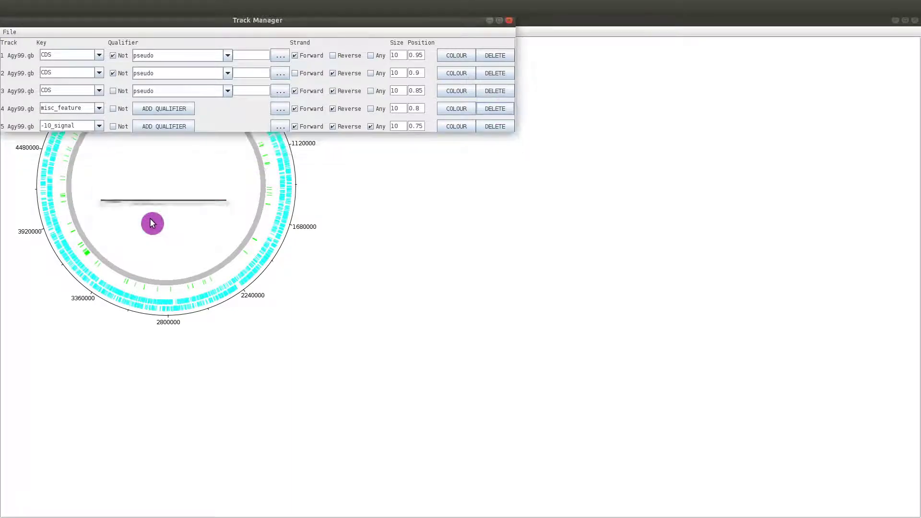
{"action": "left_click", "coordinate": [497, 111]}
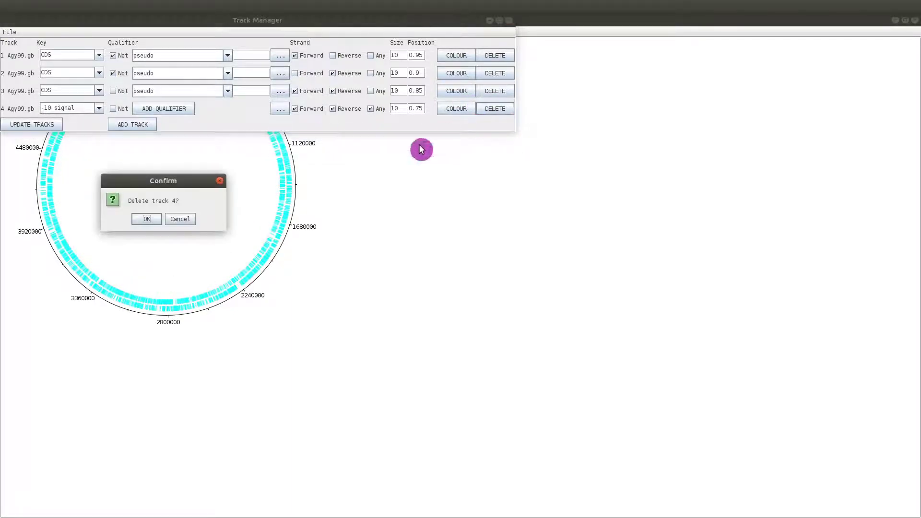
{"action": "left_click", "coordinate": [147, 219]}
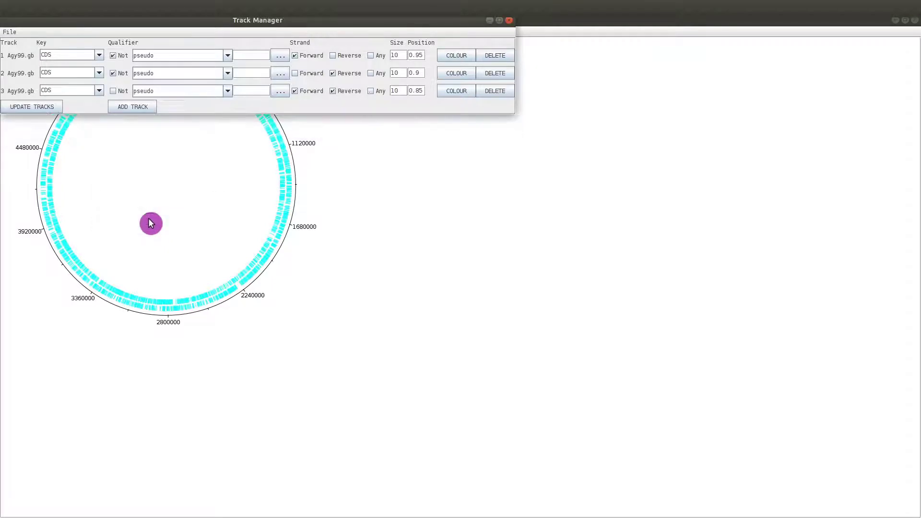
Step: Set track 3's feature key to mobile_element
{"action": "left_click", "coordinate": [100, 92]}
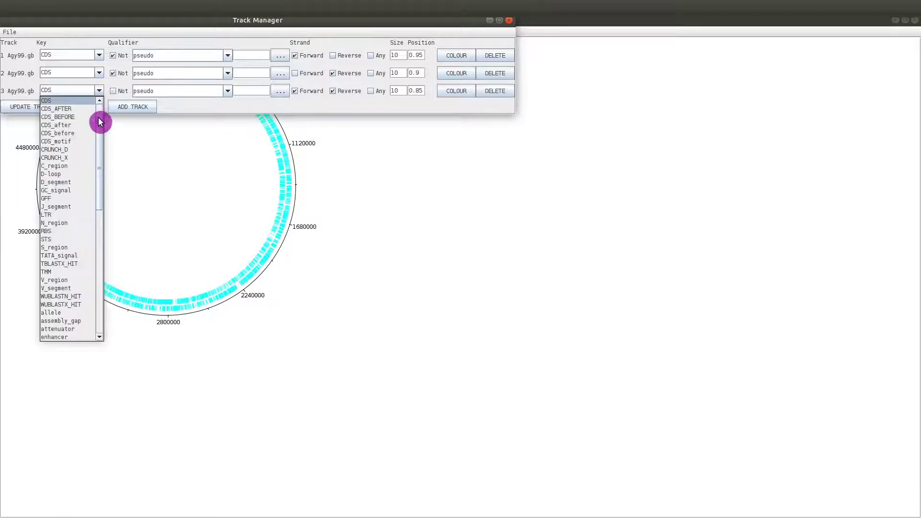
{"action": "left_click_drag", "start_coordinate": [100, 147], "coordinate": [107, 248]}
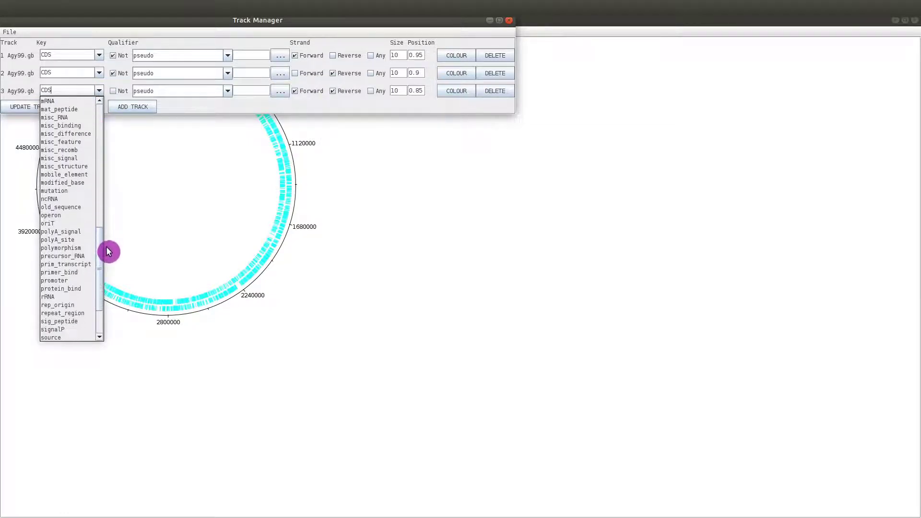
{"action": "left_click", "coordinate": [67, 175]}
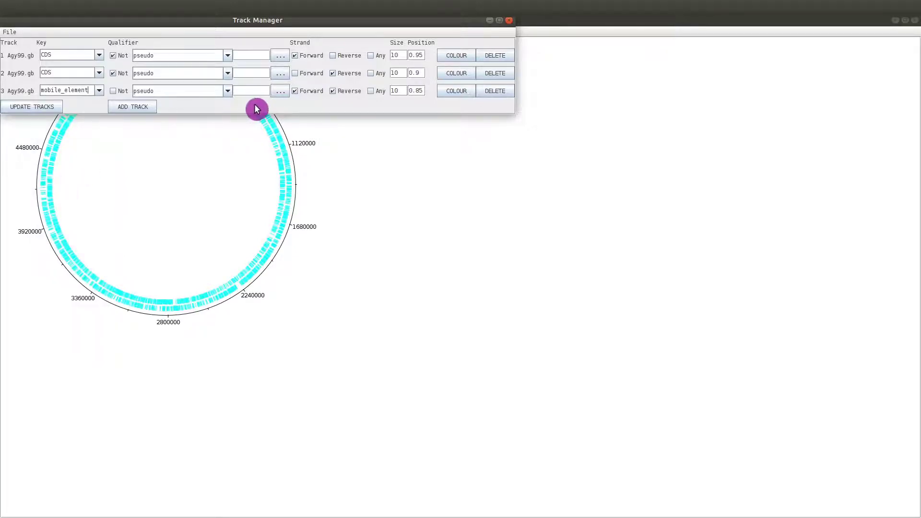
{"action": "left_click_drag", "start_coordinate": [247, 21], "coordinate": [390, 27]}
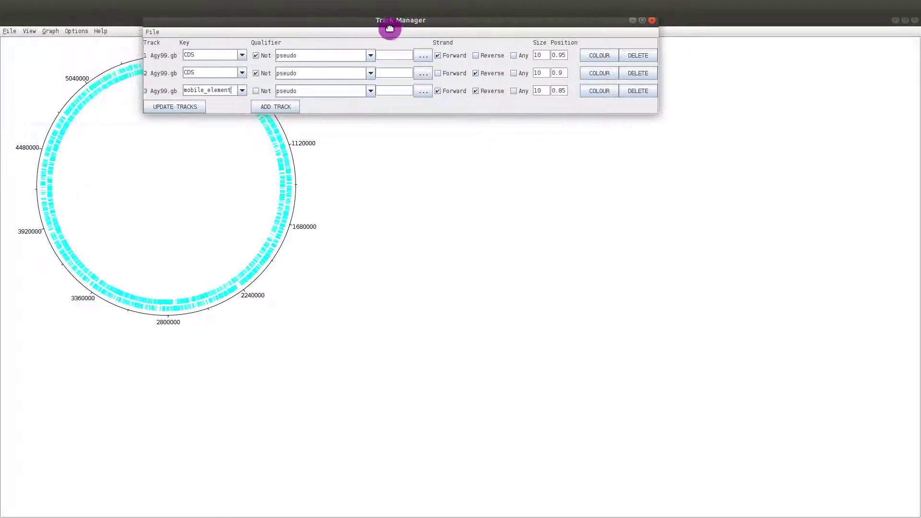
Step: Tick track 3's Not pseudo option and update tracks to draw the mobile_element ring
{"action": "left_click", "coordinate": [178, 112]}
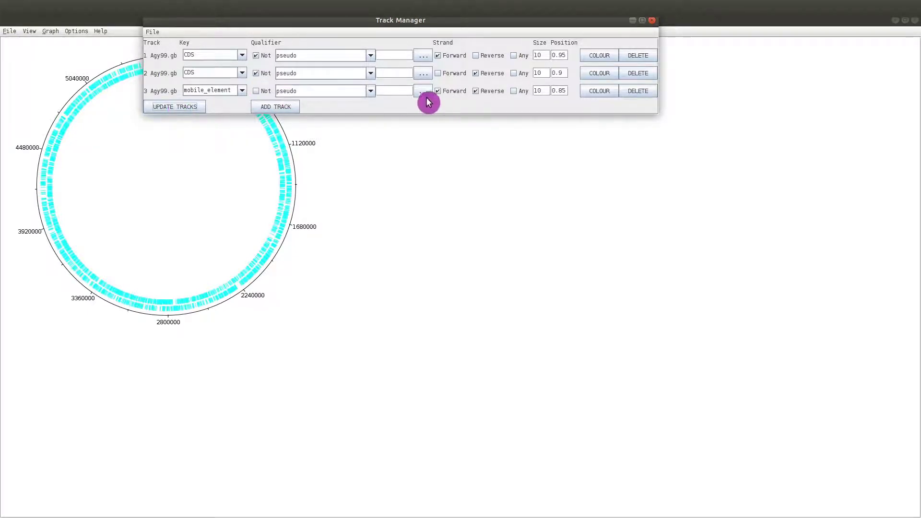
{"action": "left_click", "coordinate": [257, 92]}
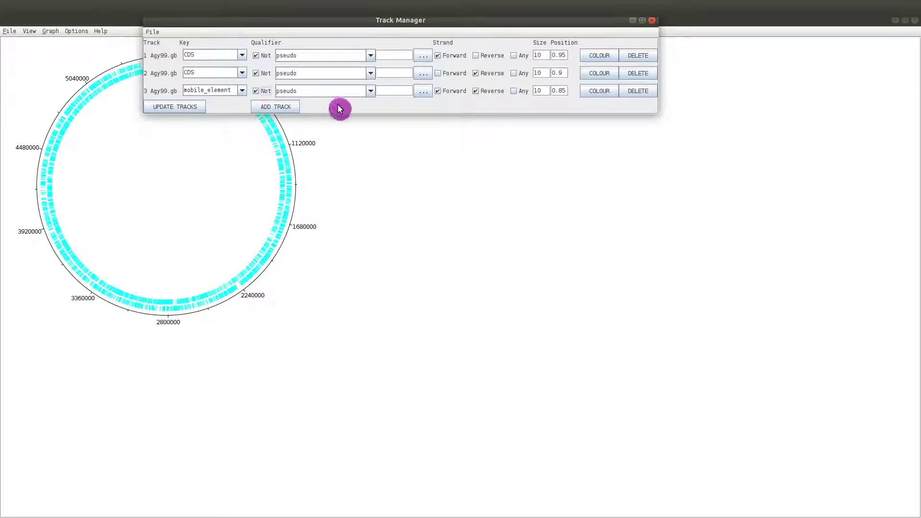
{"action": "left_click", "coordinate": [181, 110]}
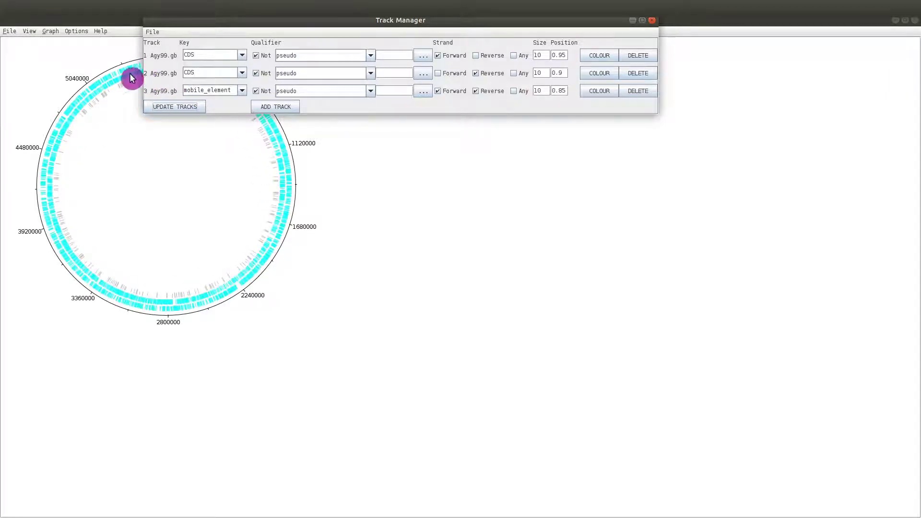
{"action": "mouse_move", "coordinate": [143, 304]}
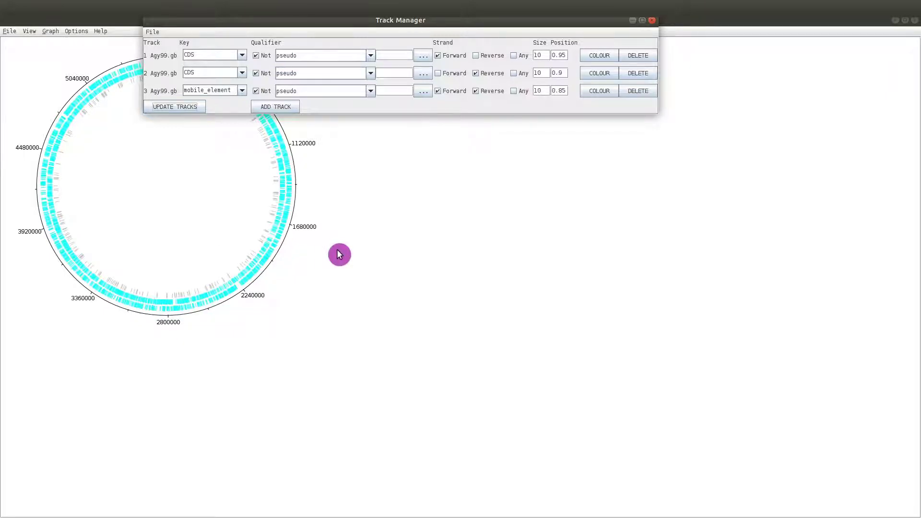
Step: Colour track 1 dark blue with the colour qualifier turned off
{"action": "left_click", "coordinate": [596, 59]}
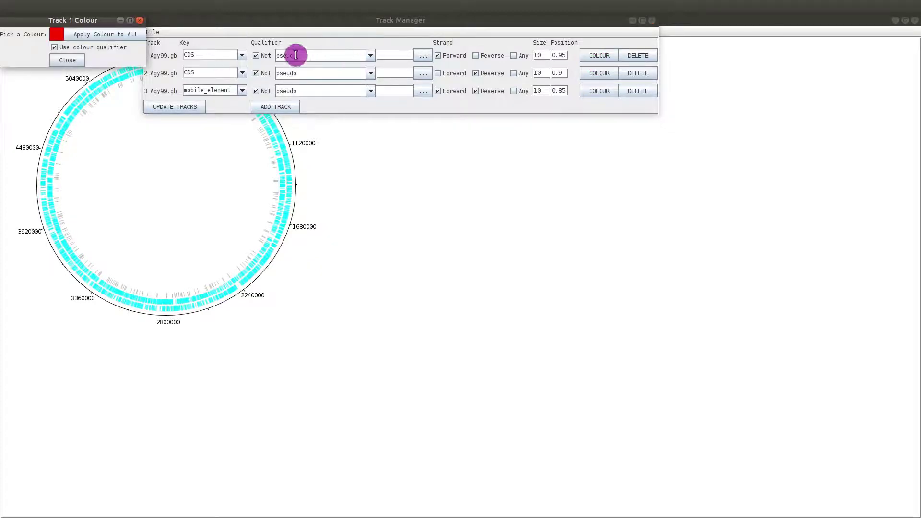
{"action": "left_click", "coordinate": [56, 38]}
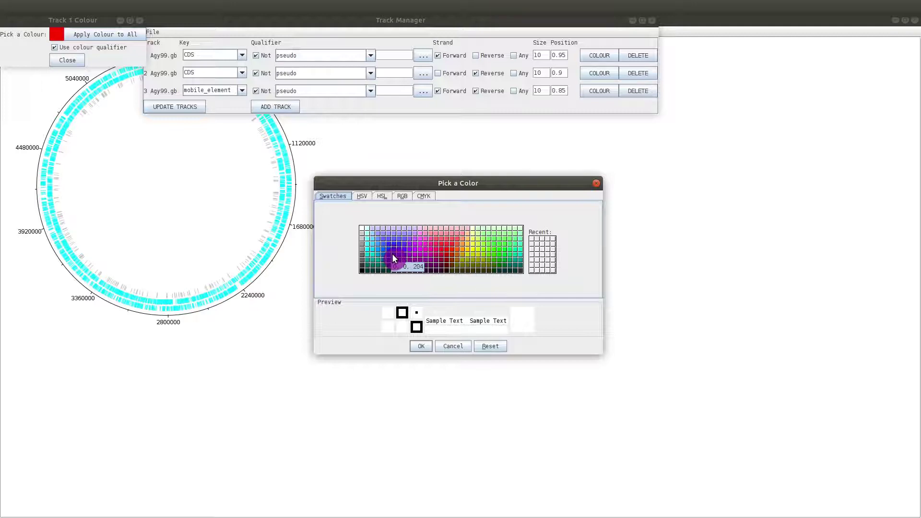
{"action": "left_click", "coordinate": [392, 250]}
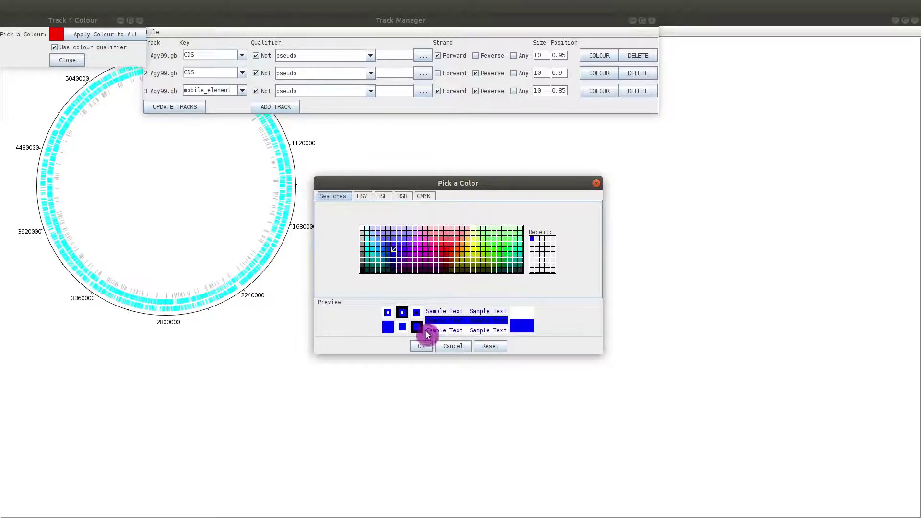
{"action": "left_click", "coordinate": [422, 346]}
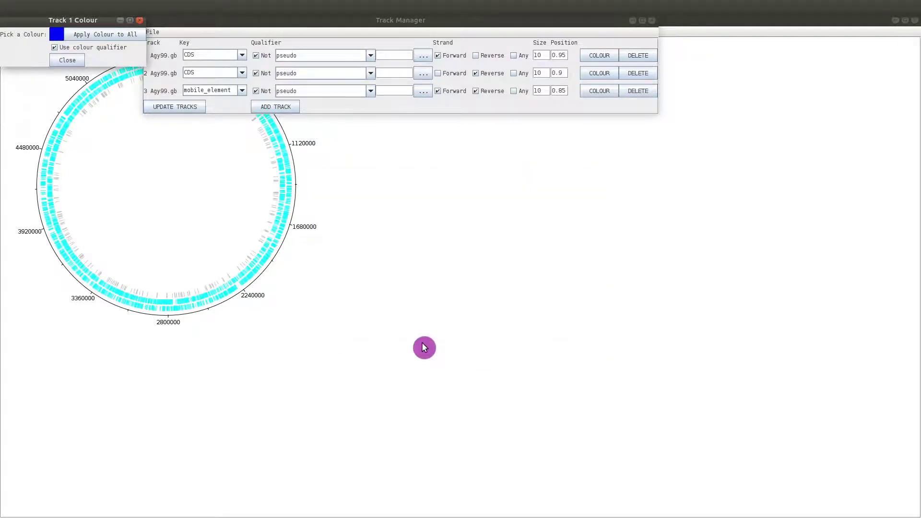
{"action": "left_click", "coordinate": [60, 47]}
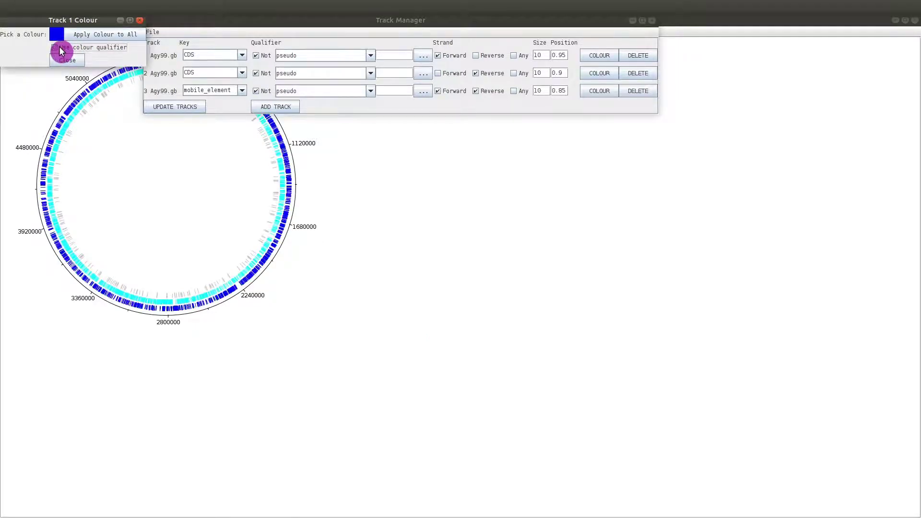
{"action": "left_click", "coordinate": [68, 60]}
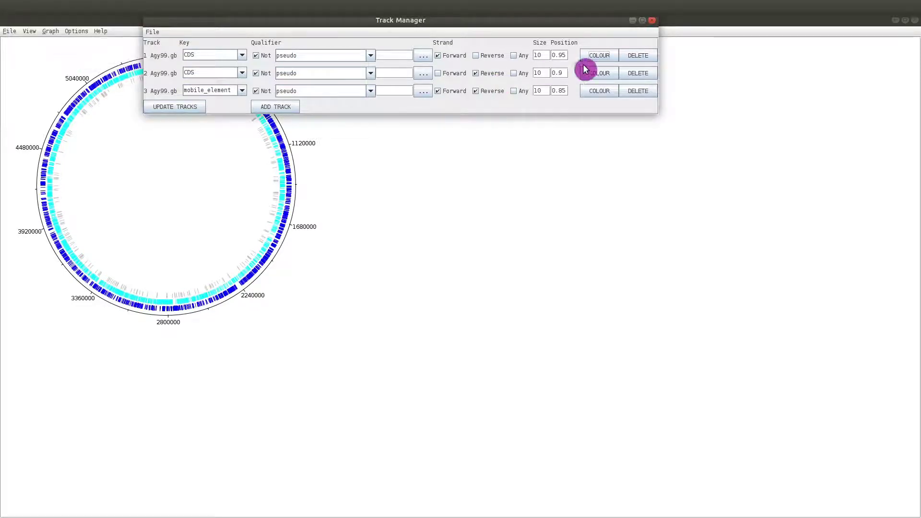
Step: Colour track 2's reverse-strand CDS ring red, with Use colour qualifier turned off
{"action": "left_click", "coordinate": [595, 74]}
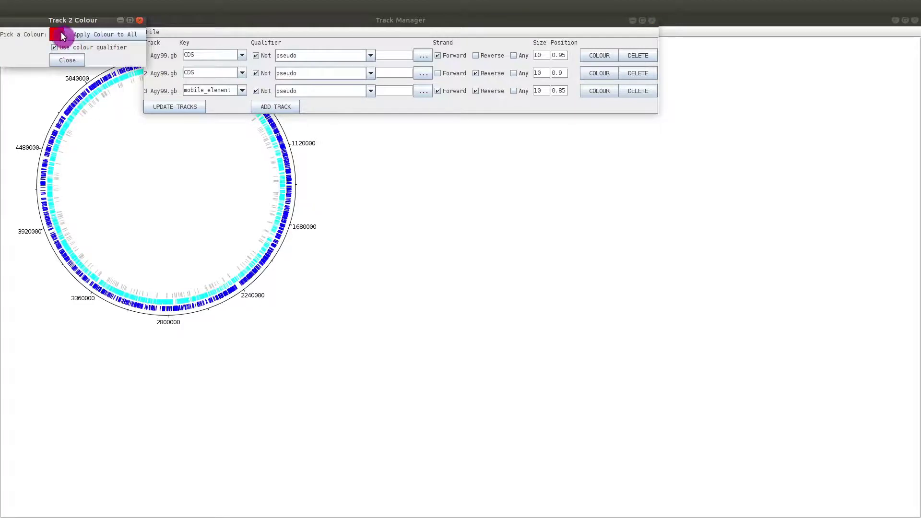
{"action": "left_click", "coordinate": [58, 34]}
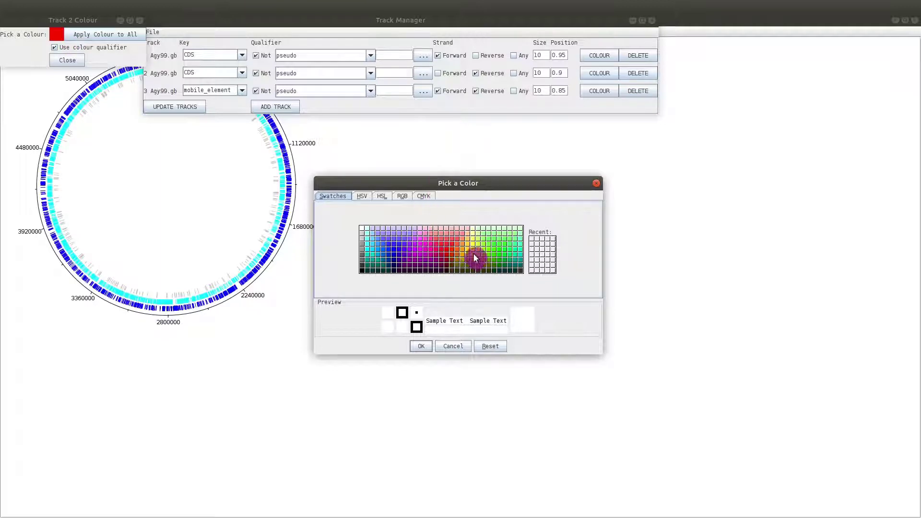
{"action": "left_click", "coordinate": [446, 250]}
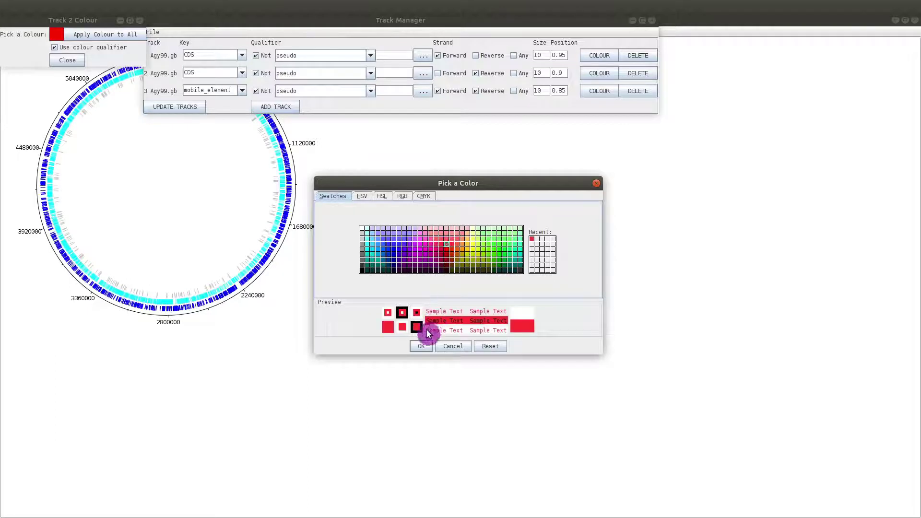
{"action": "left_click", "coordinate": [422, 346]}
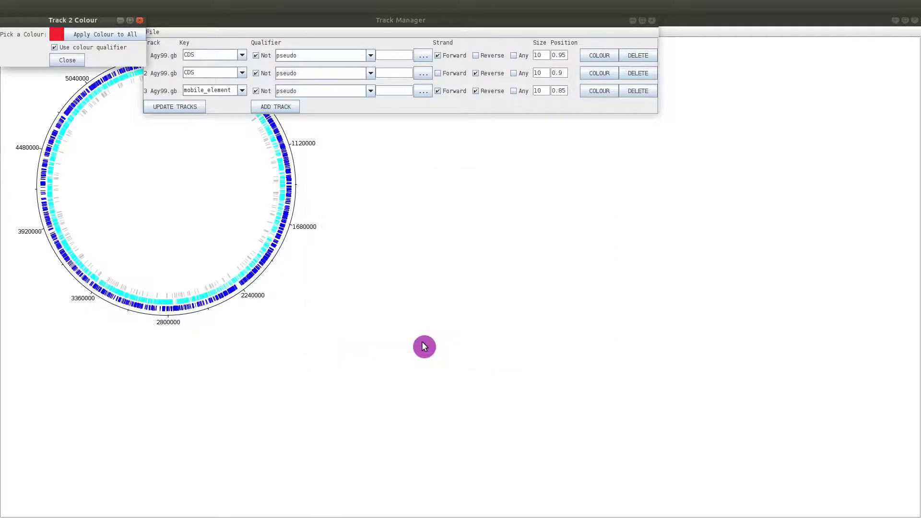
{"action": "left_click", "coordinate": [94, 47]}
{"action": "left_click", "coordinate": [71, 61]}
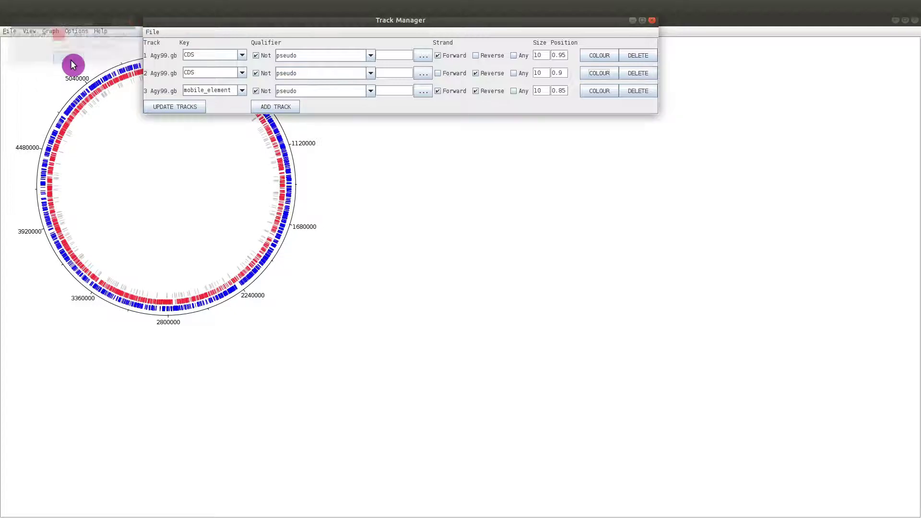
Step: Set the mobile_element track 3 to black with Use colour qualifier ticked, and close the Track Manager
{"action": "left_click", "coordinate": [600, 92]}
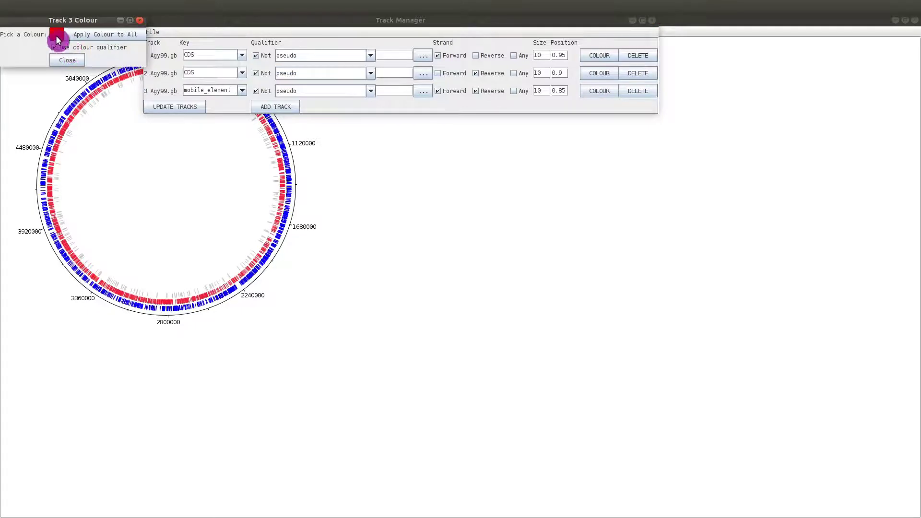
{"action": "left_click", "coordinate": [60, 38]}
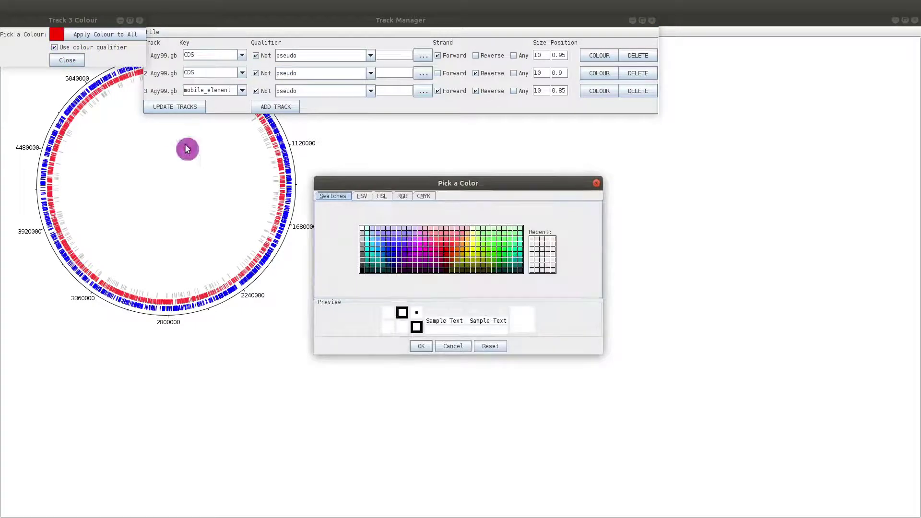
{"action": "left_click", "coordinate": [362, 271]}
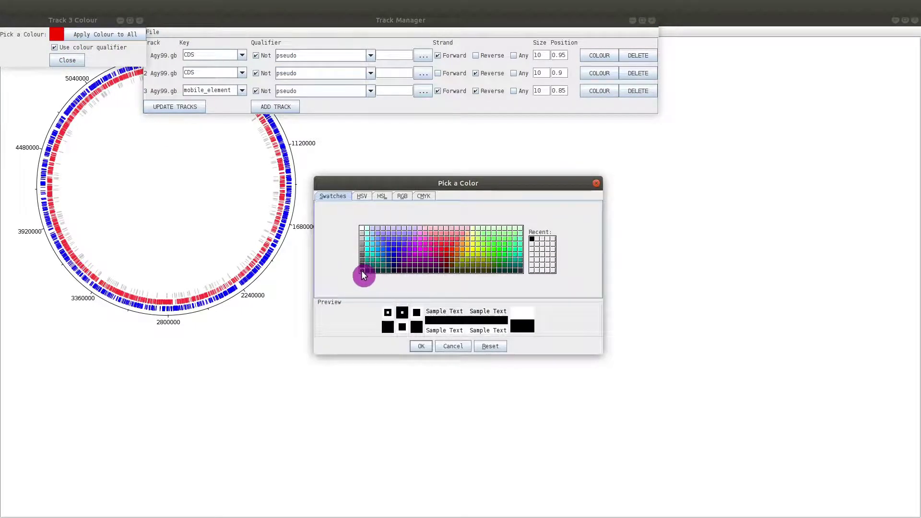
{"action": "left_click", "coordinate": [420, 346]}
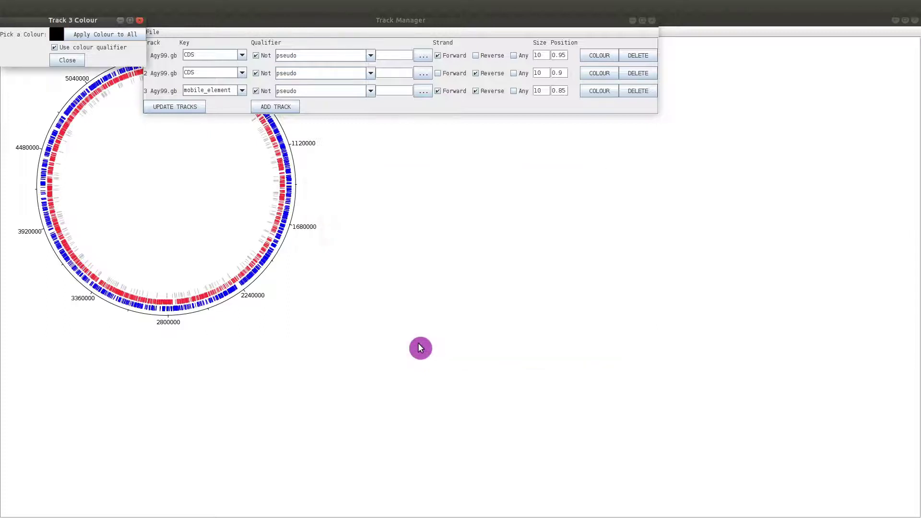
{"action": "left_click", "coordinate": [65, 47]}
{"action": "left_click", "coordinate": [68, 60]}
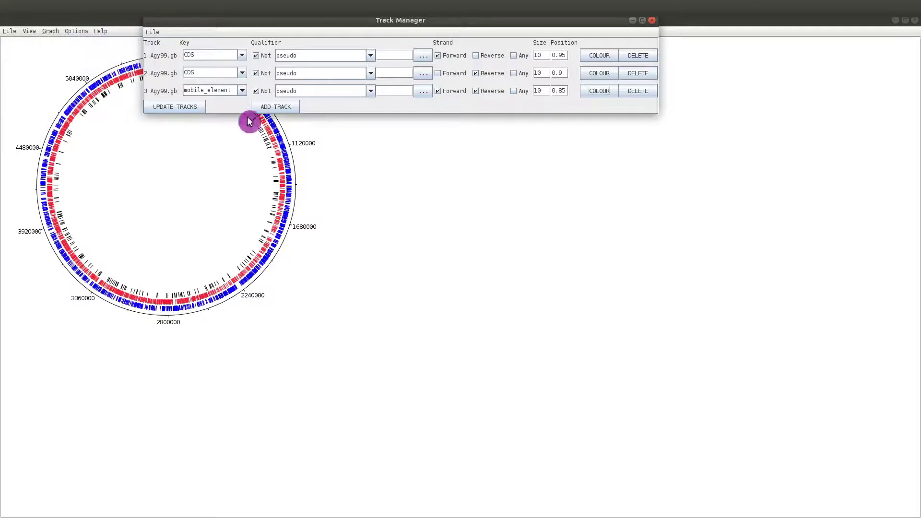
{"action": "left_click", "coordinate": [652, 21]}
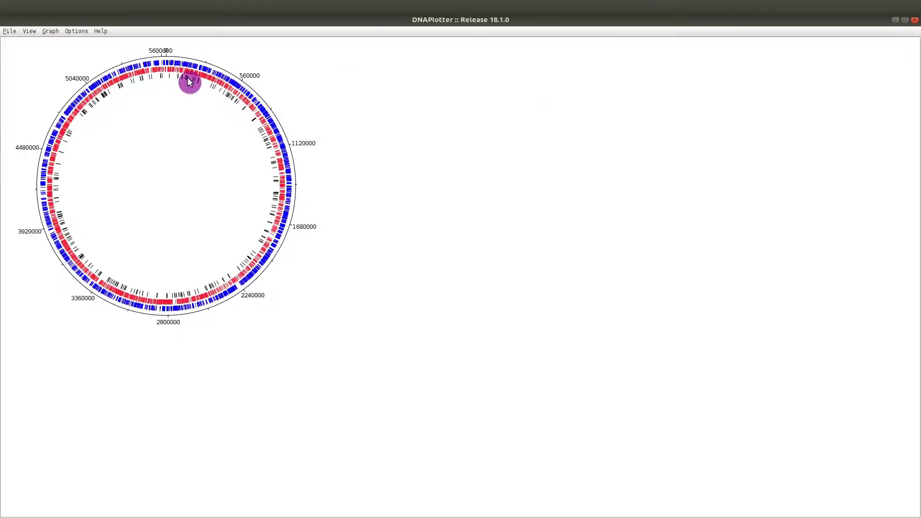
Step: Draw a GC plot ring inside the circular map from the Graph menu
{"action": "left_click", "coordinate": [48, 32]}
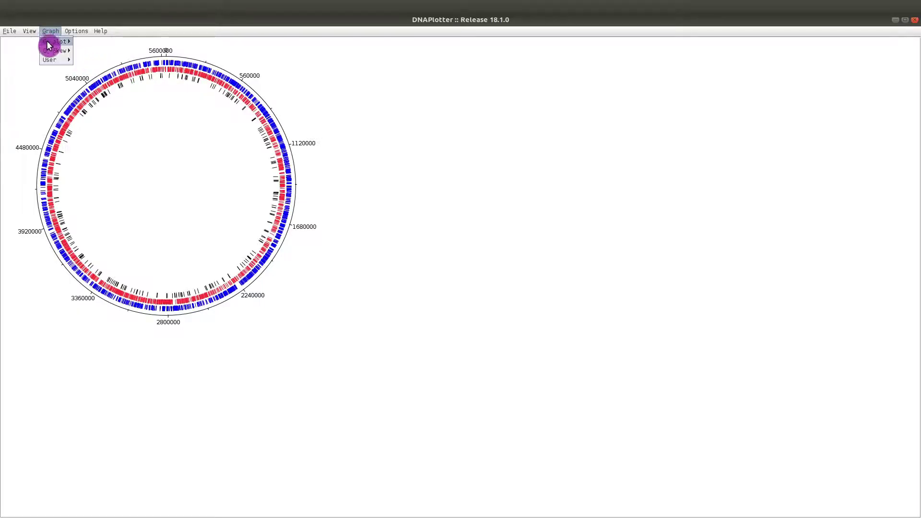
{"action": "mouse_move", "coordinate": [50, 42]}
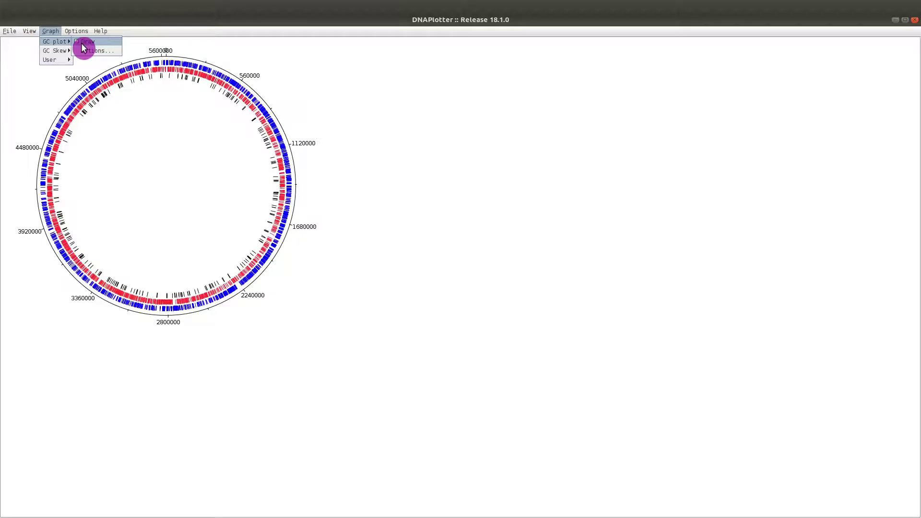
{"action": "left_click", "coordinate": [84, 42]}
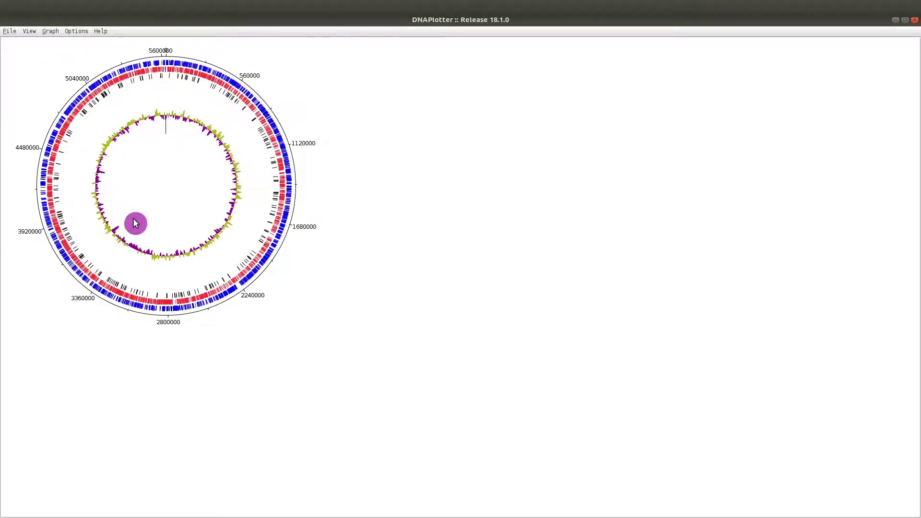
{"action": "left_click", "coordinate": [51, 33]}
Step: In the GC plot options, set Below Average to yellow and Above Average to green
{"action": "mouse_move", "coordinate": [54, 42]}
{"action": "left_click", "coordinate": [100, 52]}
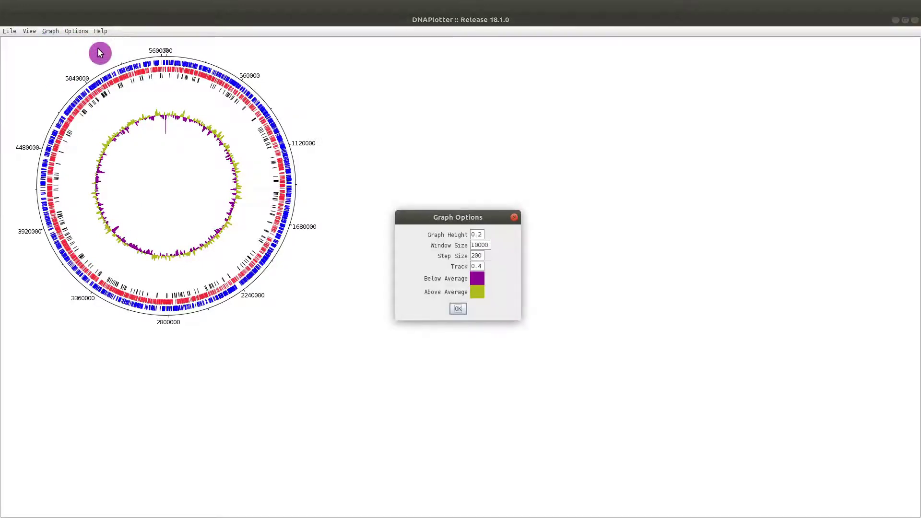
{"action": "left_click", "coordinate": [477, 280]}
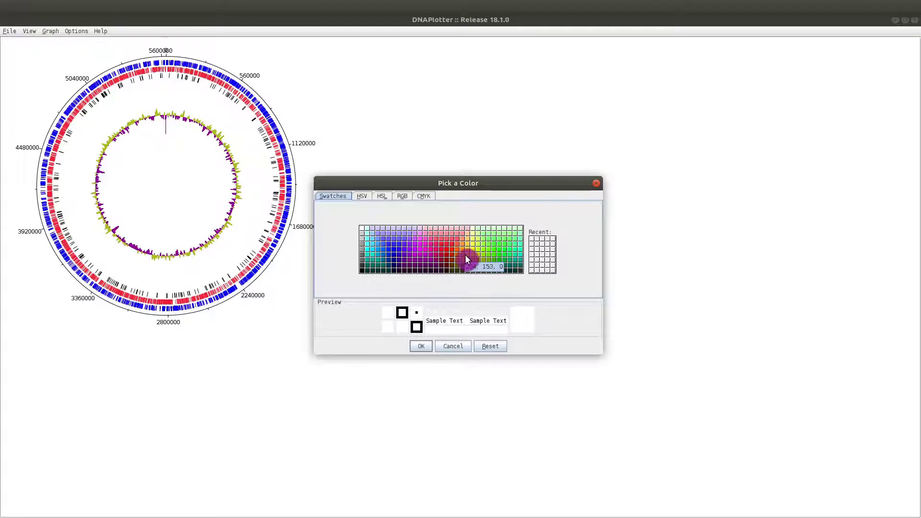
{"action": "left_click", "coordinate": [468, 257]}
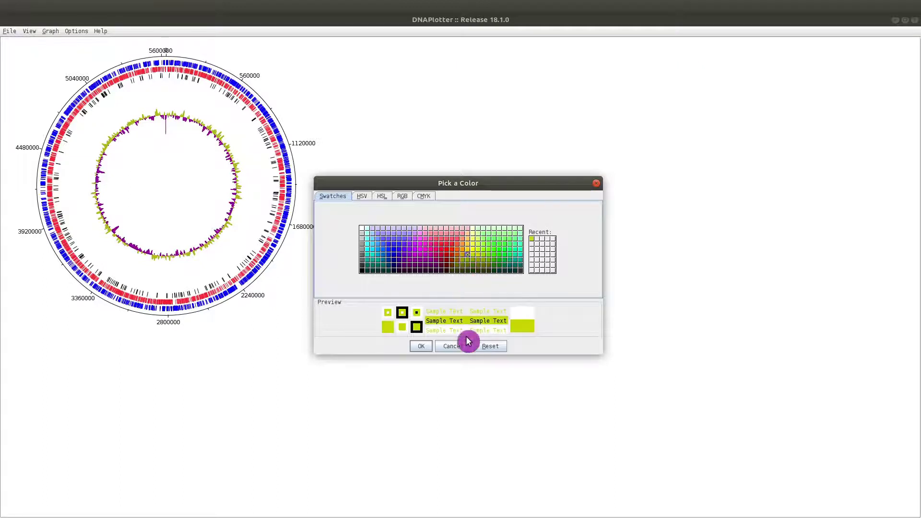
{"action": "left_click", "coordinate": [420, 346]}
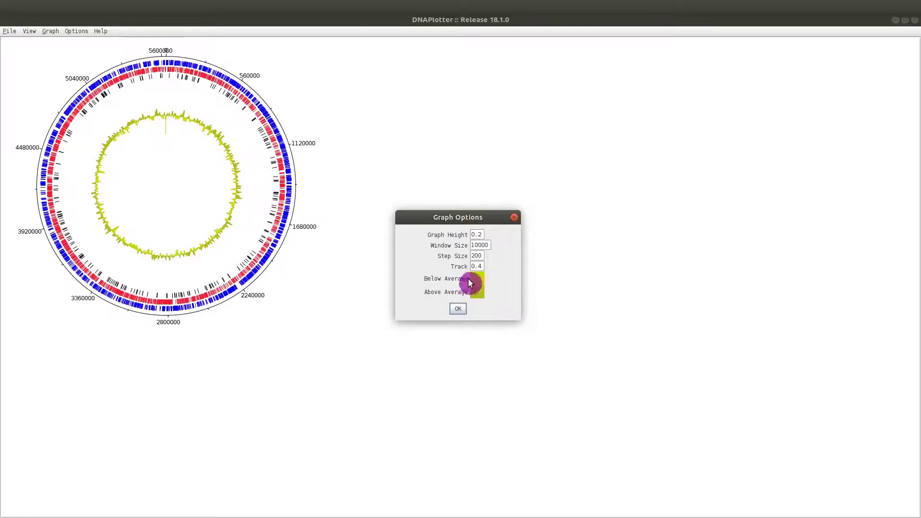
{"action": "left_click", "coordinate": [479, 293]}
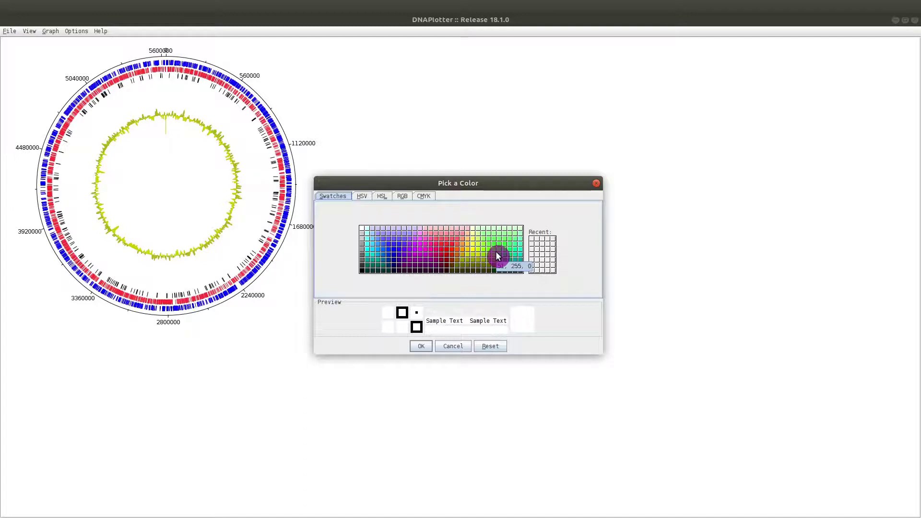
{"action": "left_click", "coordinate": [502, 261]}
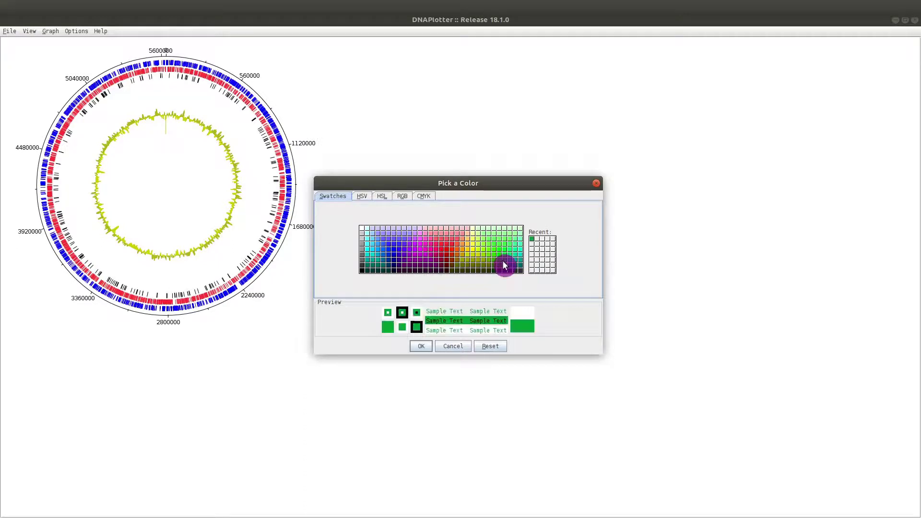
{"action": "left_click", "coordinate": [424, 348]}
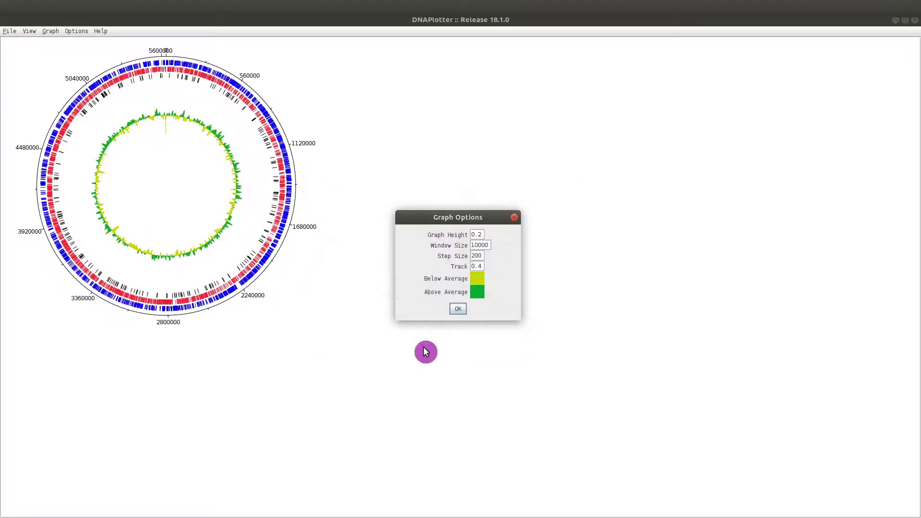
{"action": "left_click", "coordinate": [458, 309]}
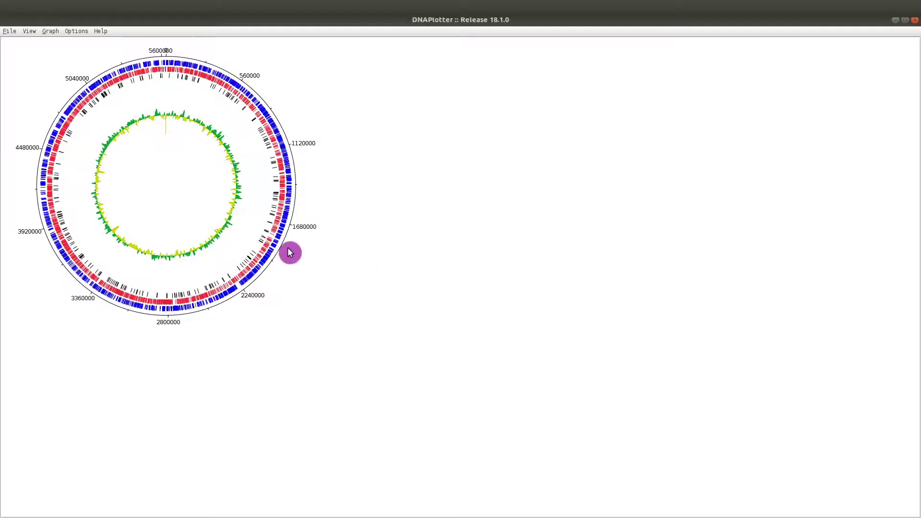
Step: Add a GC skew ring inside the map
{"action": "left_click", "coordinate": [53, 34]}
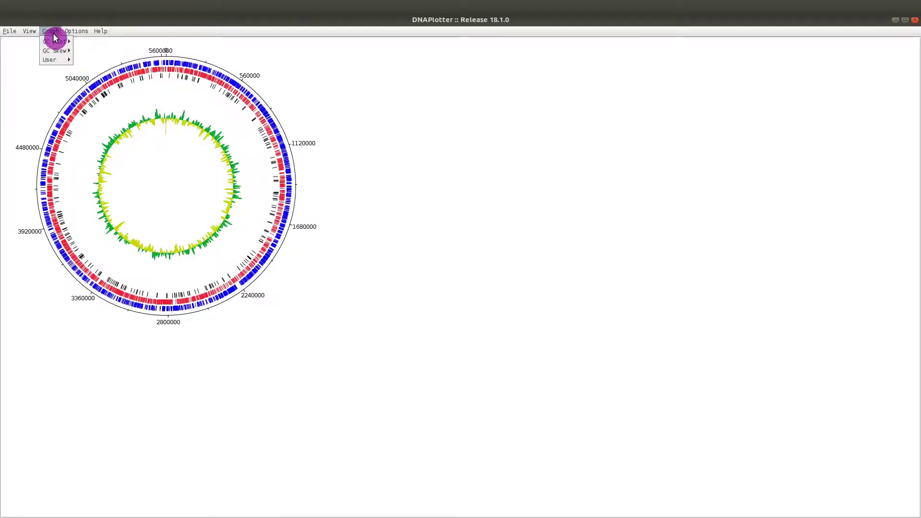
{"action": "mouse_move", "coordinate": [66, 52]}
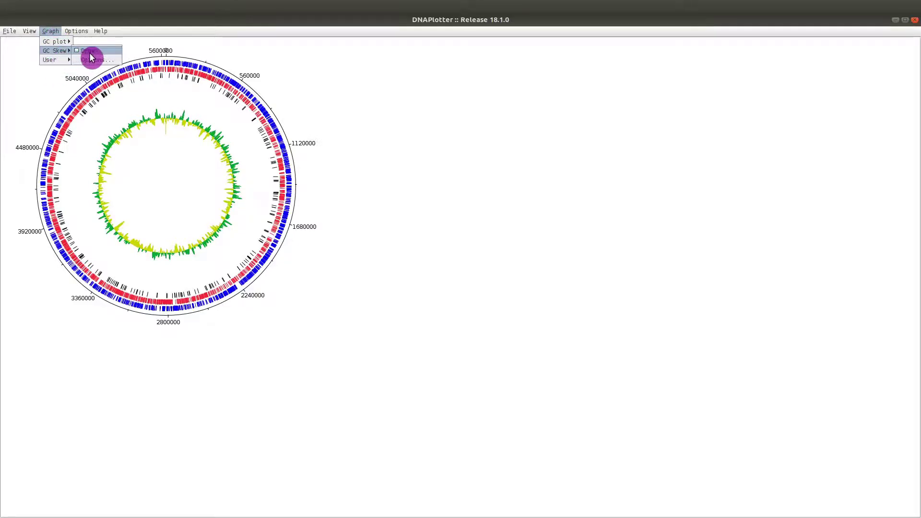
{"action": "left_click", "coordinate": [91, 53]}
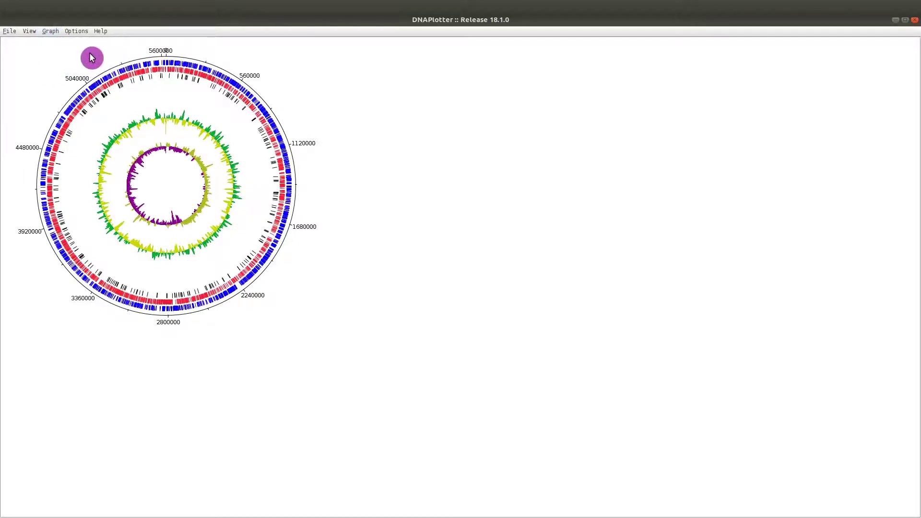
Step: Set the GC skew's Below Average colour to yellow and Above Average to green
{"action": "left_click", "coordinate": [52, 32]}
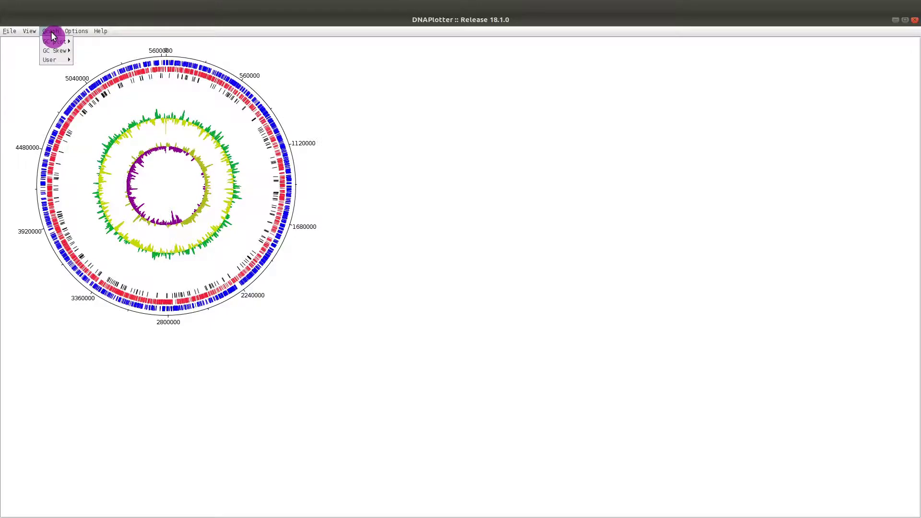
{"action": "mouse_move", "coordinate": [56, 51]}
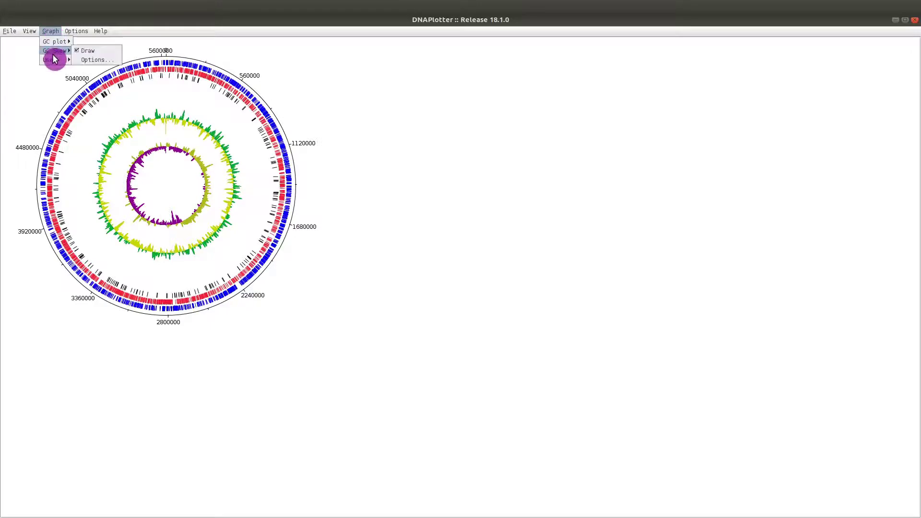
{"action": "left_click", "coordinate": [96, 61]}
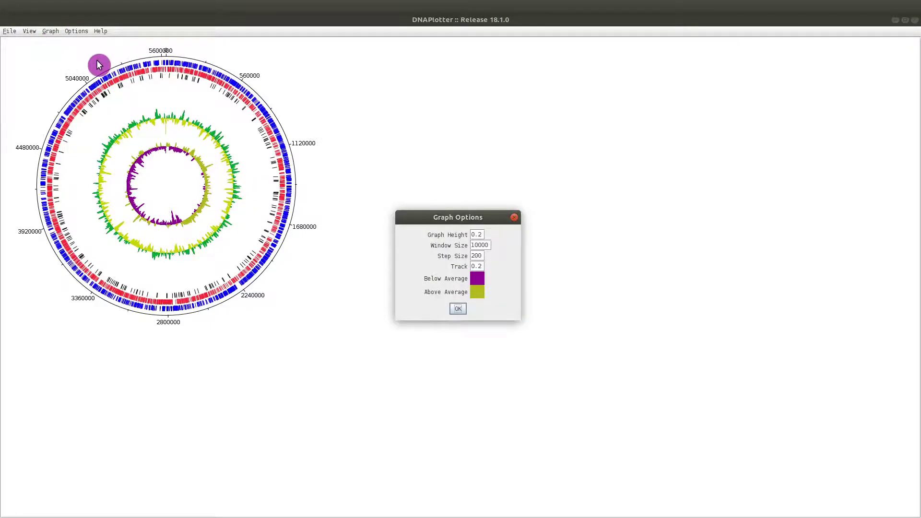
{"action": "left_click", "coordinate": [477, 282]}
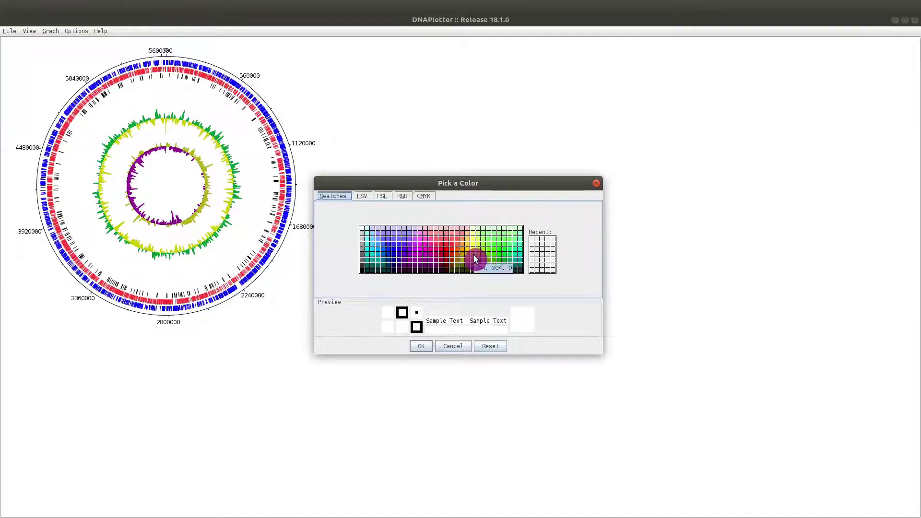
{"action": "left_click", "coordinate": [474, 258]}
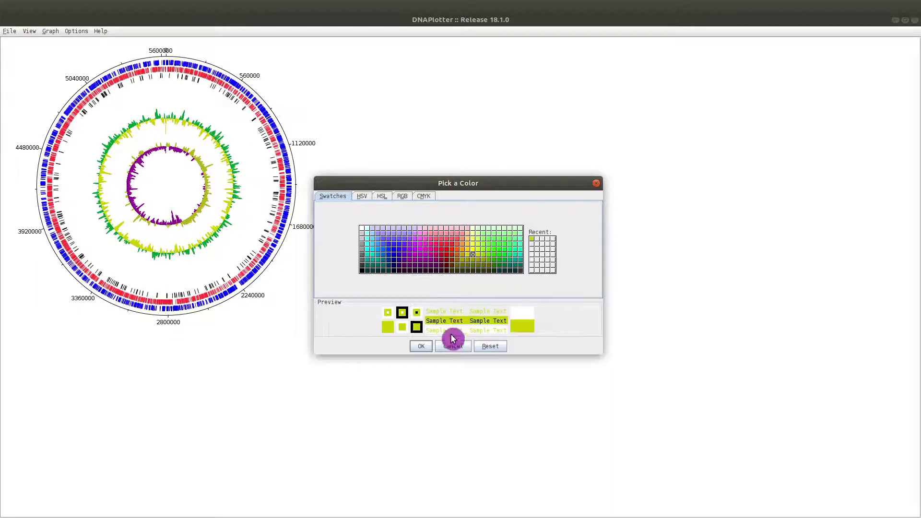
{"action": "left_click", "coordinate": [428, 345]}
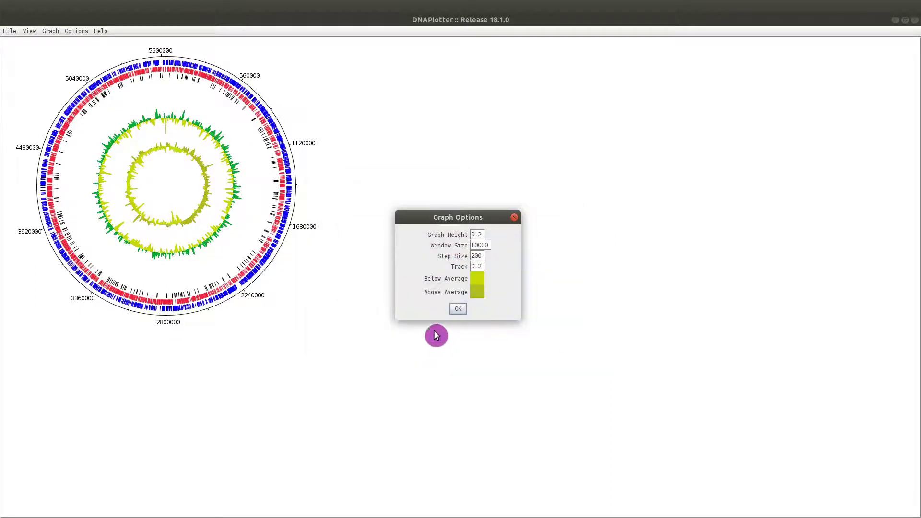
{"action": "left_click", "coordinate": [482, 295]}
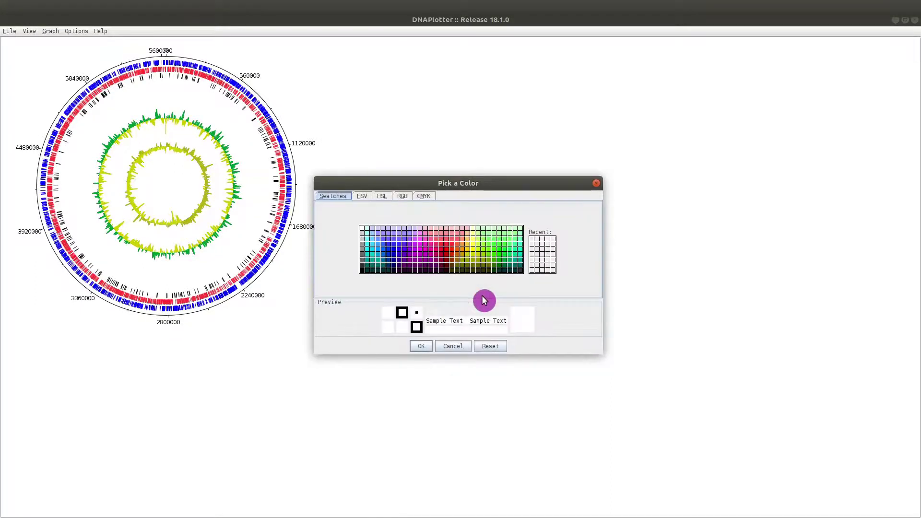
{"action": "left_click", "coordinate": [502, 261]}
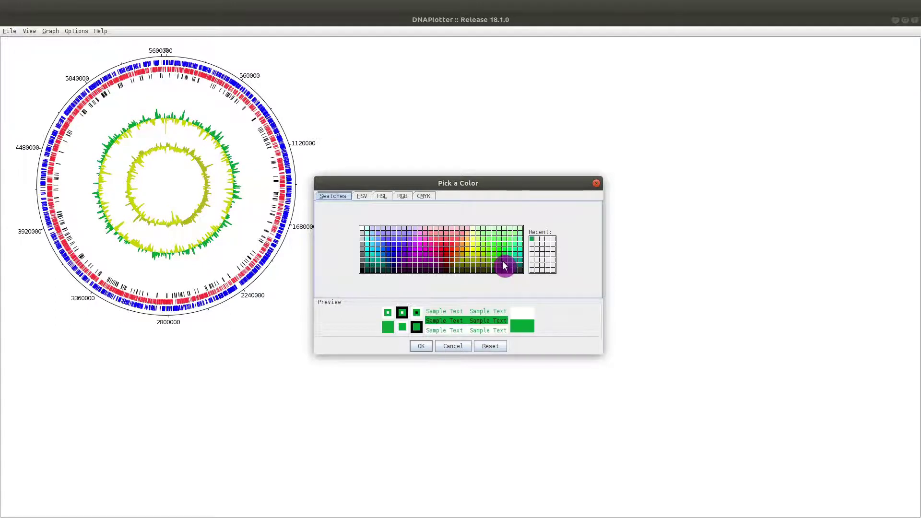
{"action": "left_click", "coordinate": [426, 345]}
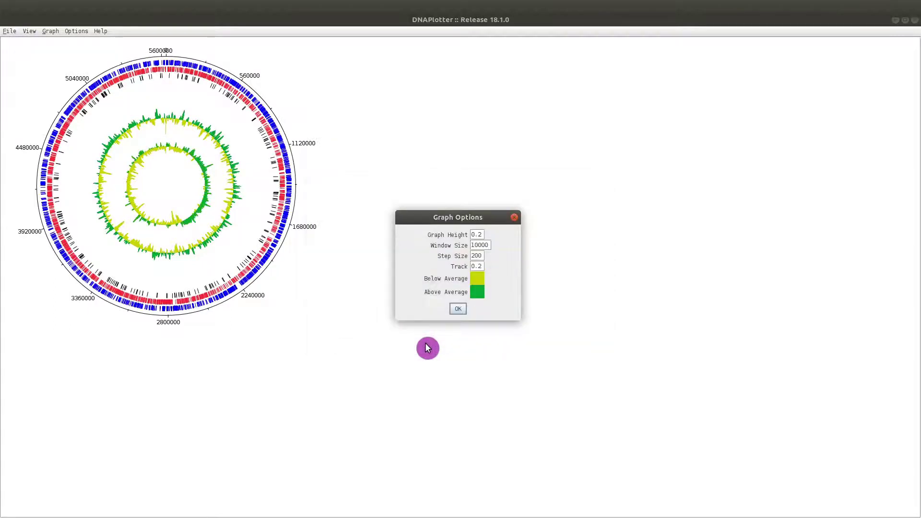
{"action": "left_click", "coordinate": [458, 309]}
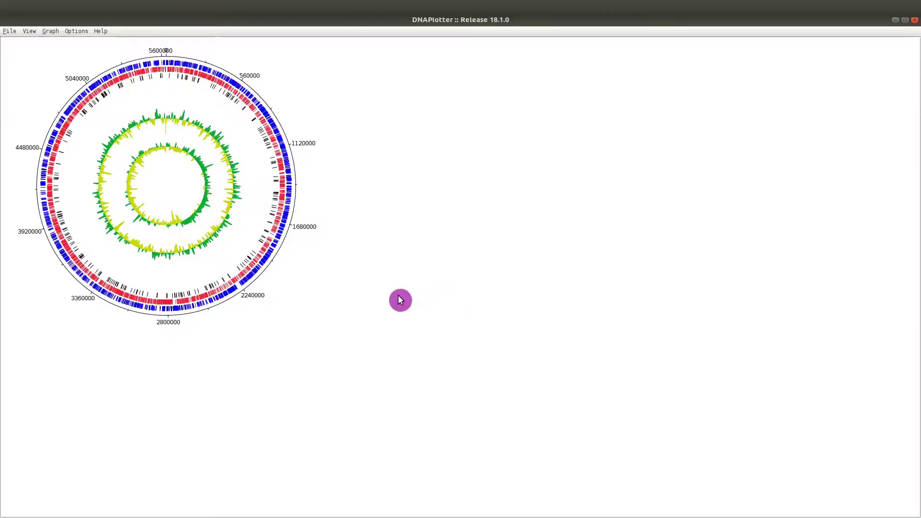
Step: Save the map as the PNG image Agy99.png on the Desktop
{"action": "left_click", "coordinate": [9, 31]}
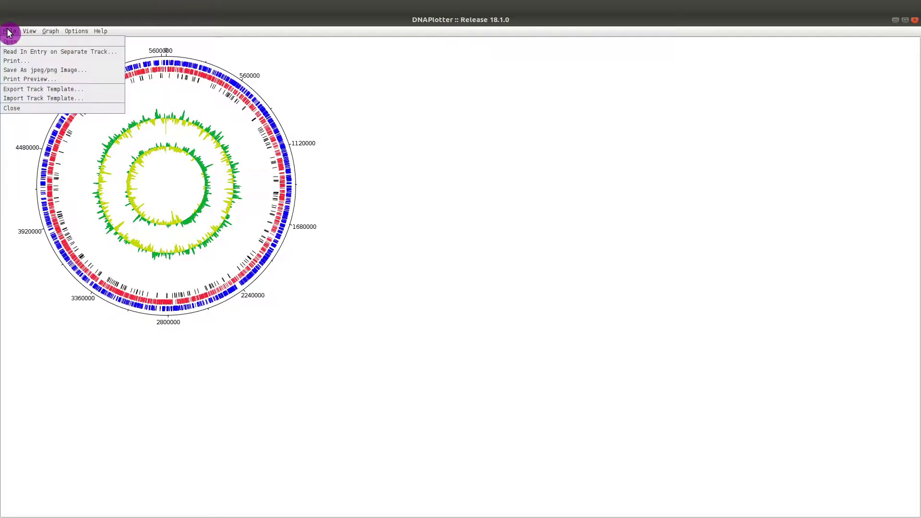
{"action": "left_click", "coordinate": [80, 76]}
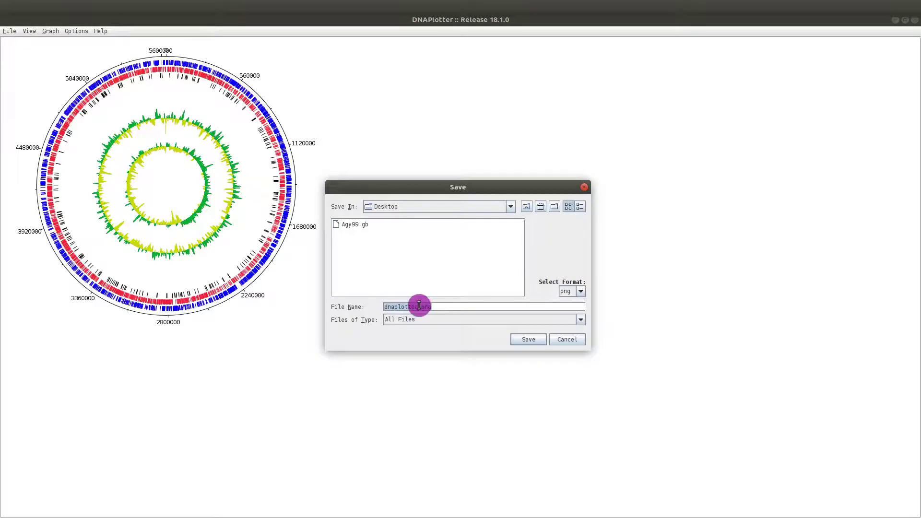
{"action": "left_click", "coordinate": [421, 303]}
{"action": "key", "text": "BackSpace"}
{"action": "key", "text": "BackSpace"}
{"action": "key", "text": "BackSpace"}
{"action": "key", "text": "BackSpace"}
{"action": "key", "text": "BackSpace"}
{"action": "key", "text": "BackSpace"}
{"action": "key", "text": "BackSpace"}
{"action": "key", "text": "BackSpace"}
{"action": "key", "text": "BackSpace"}
{"action": "key", "text": "BackSpace"}
{"action": "type", "text": "Agy"}
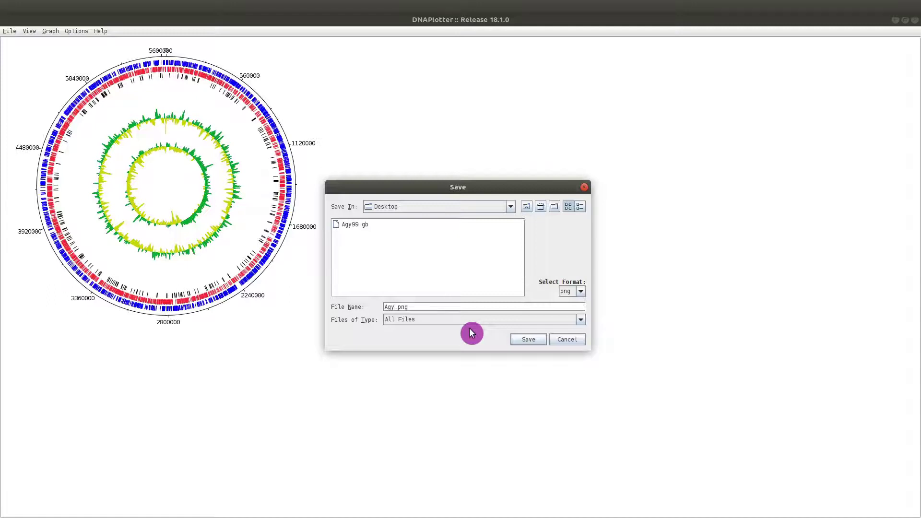
{"action": "type", "text": "99"}
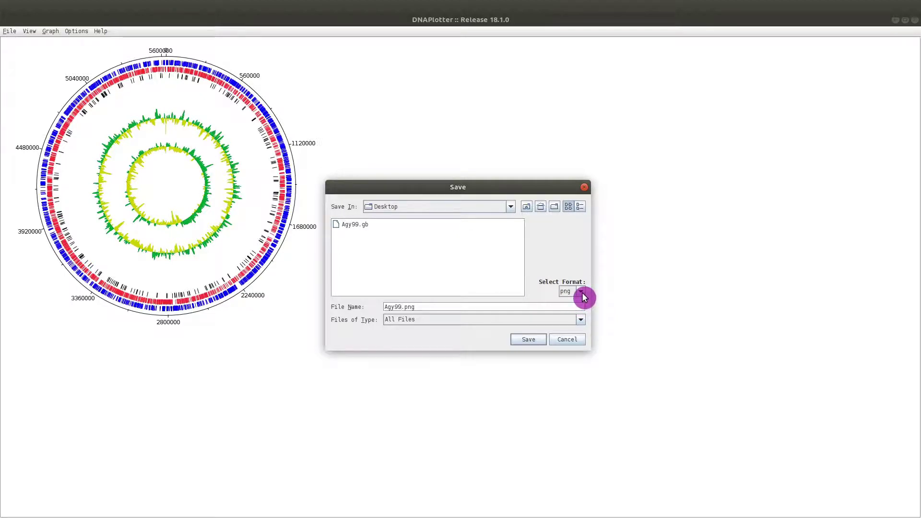
{"action": "left_click", "coordinate": [532, 341]}
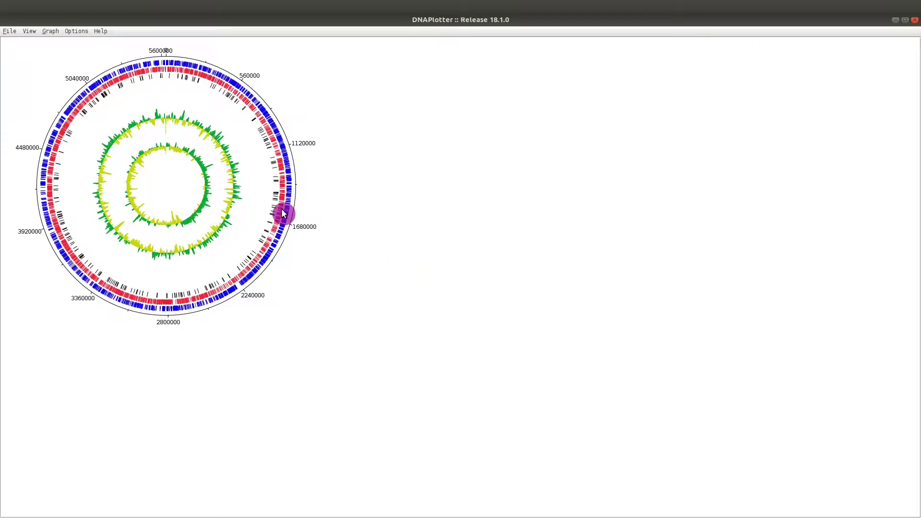
Step: Save the map again in svg format as Agy99.svg on the Desktop
{"action": "left_click", "coordinate": [9, 32]}
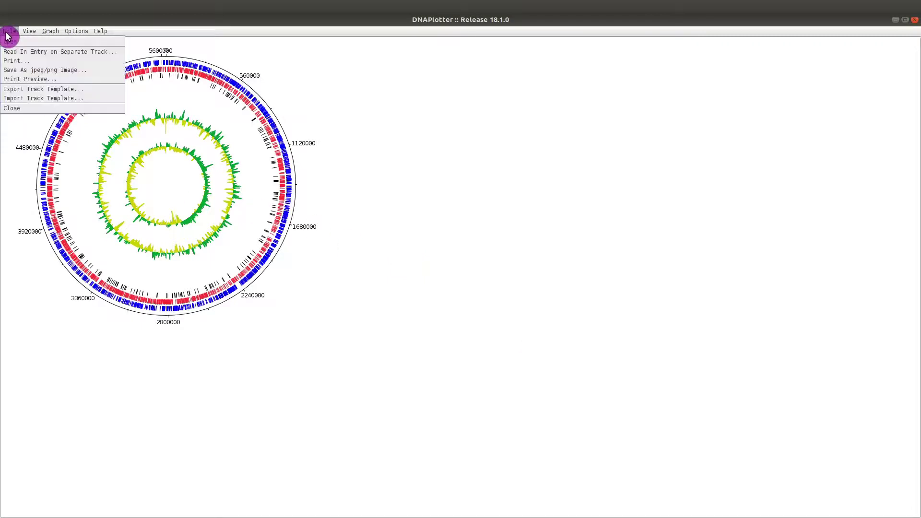
{"action": "left_click", "coordinate": [44, 71]}
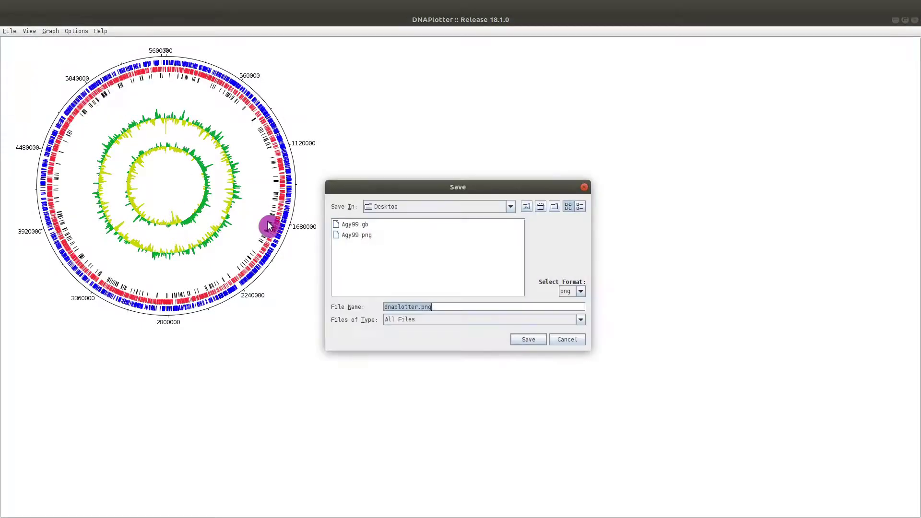
{"action": "left_click", "coordinate": [418, 307]}
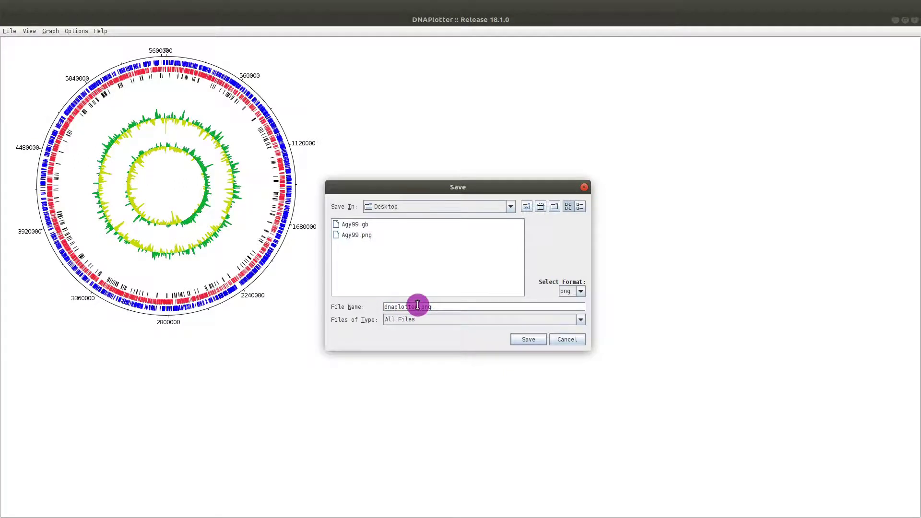
{"action": "key", "text": "BackSpace"}
{"action": "key", "text": "BackSpace"}
{"action": "key", "text": "BackSpace"}
{"action": "key", "text": "BackSpace"}
{"action": "key", "text": "BackSpace"}
{"action": "key", "text": "BackSpace"}
{"action": "key", "text": "BackSpace"}
{"action": "key", "text": "BackSpace"}
{"action": "key", "text": "BackSpace"}
{"action": "key", "text": "BackSpace"}
{"action": "type", "text": "Agy99"}
{"action": "left_click", "coordinate": [581, 292]}
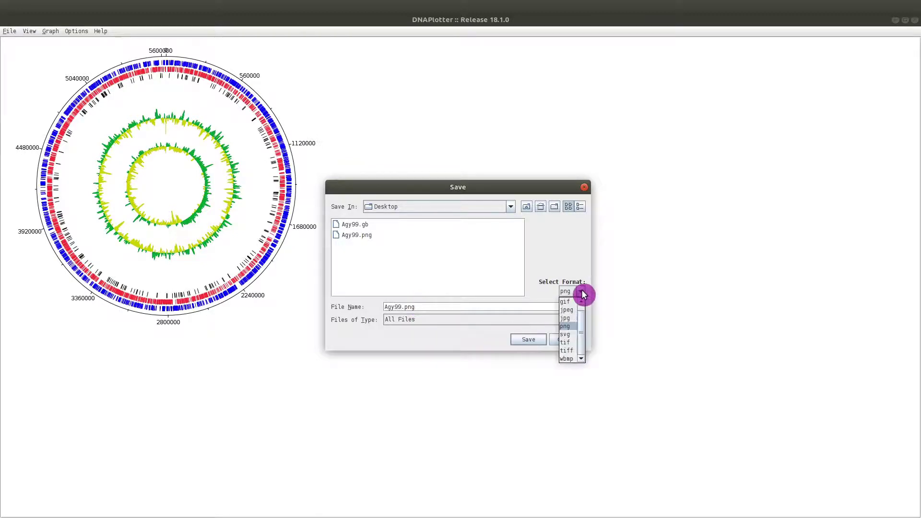
{"action": "left_click", "coordinate": [575, 335]}
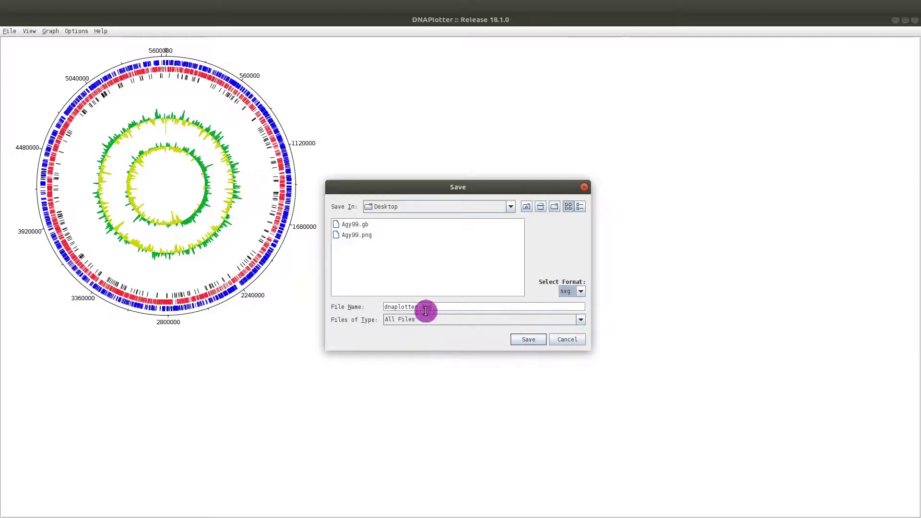
{"action": "left_click_drag", "start_coordinate": [421, 306], "coordinate": [384, 302]}
{"action": "type", "text": "Agy99"}
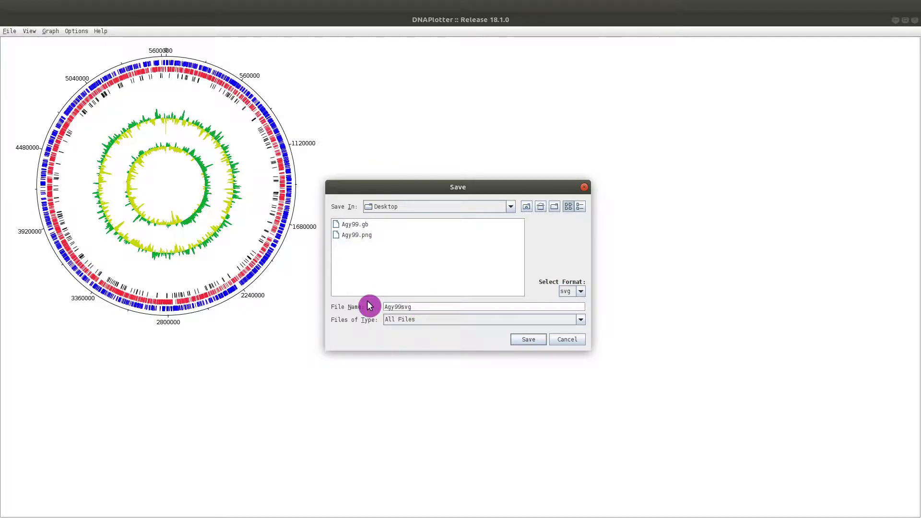
{"action": "type", "text": "."}
{"action": "left_click", "coordinate": [529, 341]}
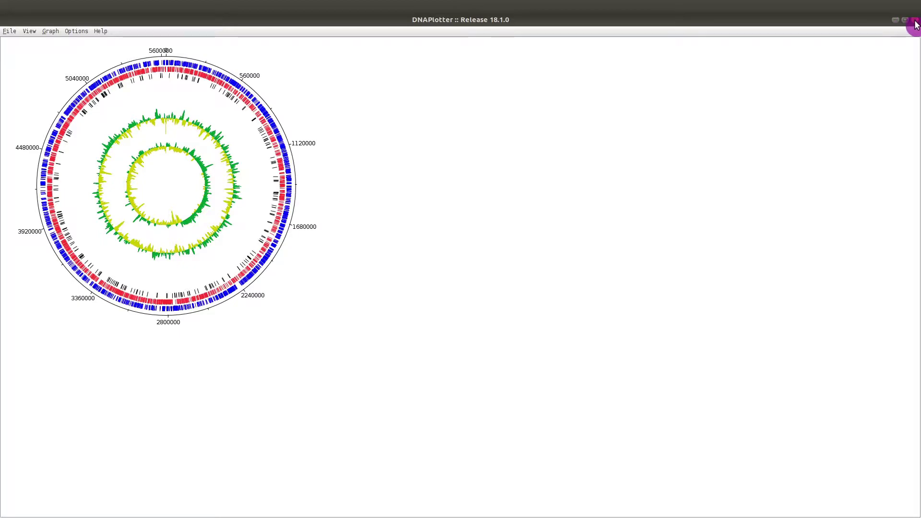
Step: Minimize the DNAPlotter, Artemis, File Manager, ACT and Terminal windows to reveal the Desktop folder
{"action": "left_click", "coordinate": [896, 20]}
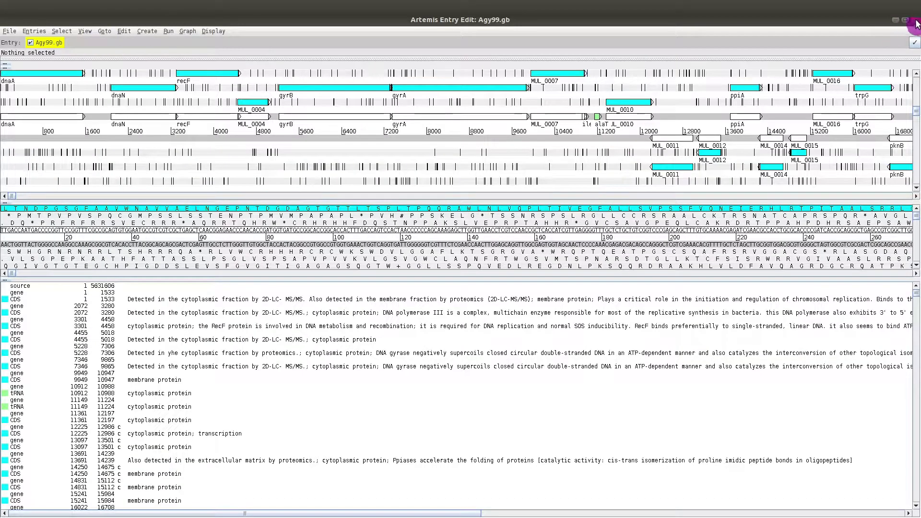
{"action": "left_click", "coordinate": [896, 20]}
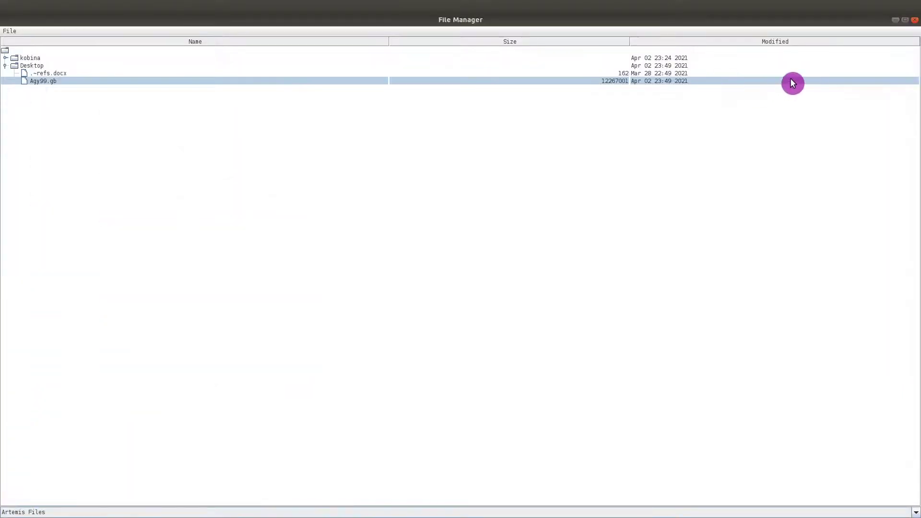
{"action": "left_click", "coordinate": [894, 20]}
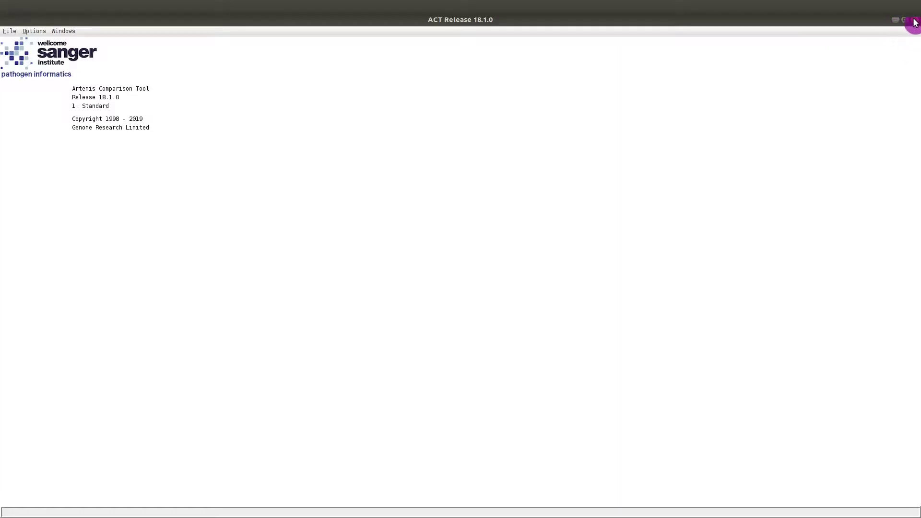
{"action": "left_click", "coordinate": [897, 22]}
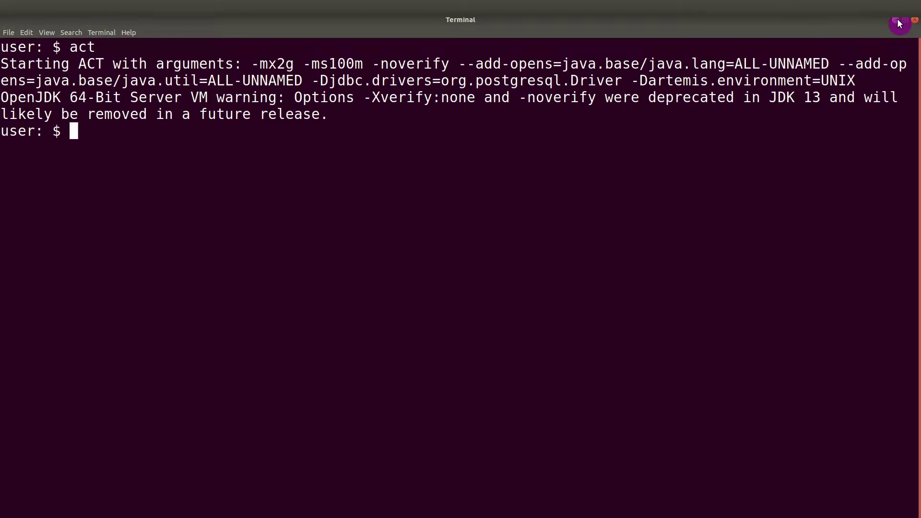
{"action": "left_click", "coordinate": [896, 20]}
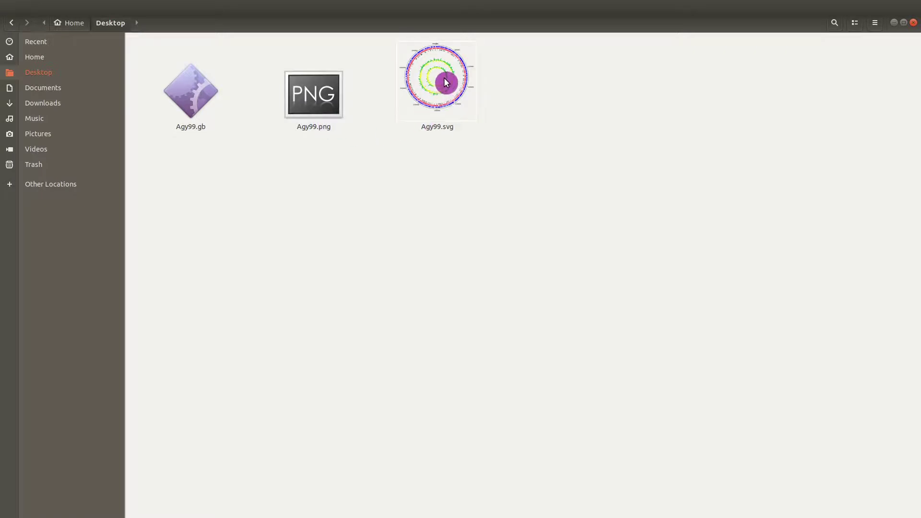
{"action": "double_click", "coordinate": [325, 105]}
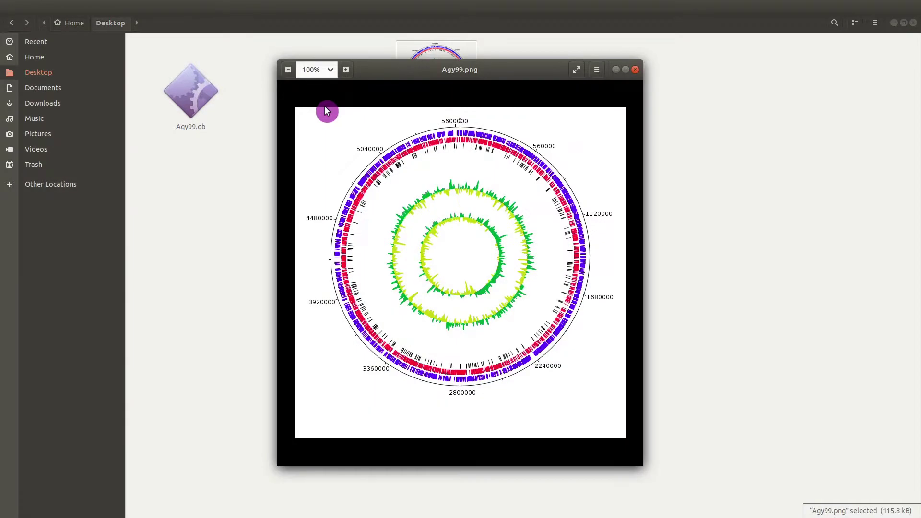
{"action": "left_click", "coordinate": [576, 70]}
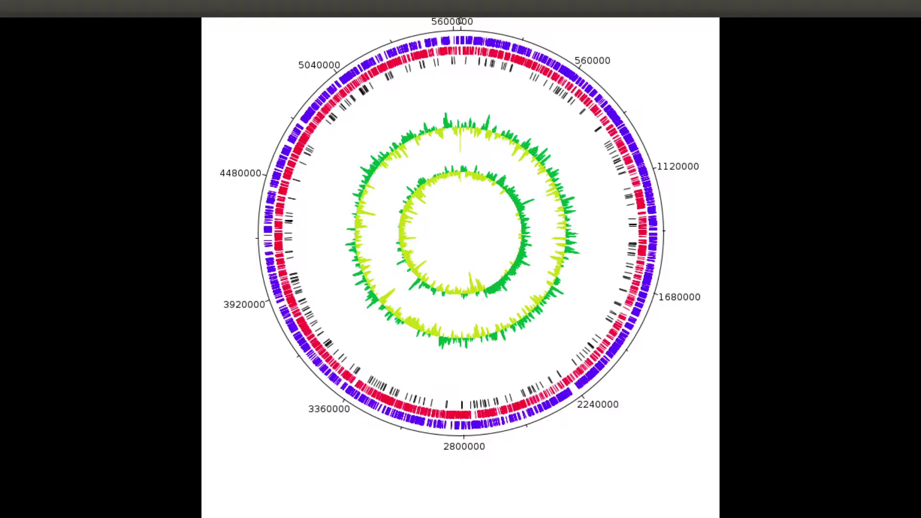
{"action": "left_click", "coordinate": [575, 68]}
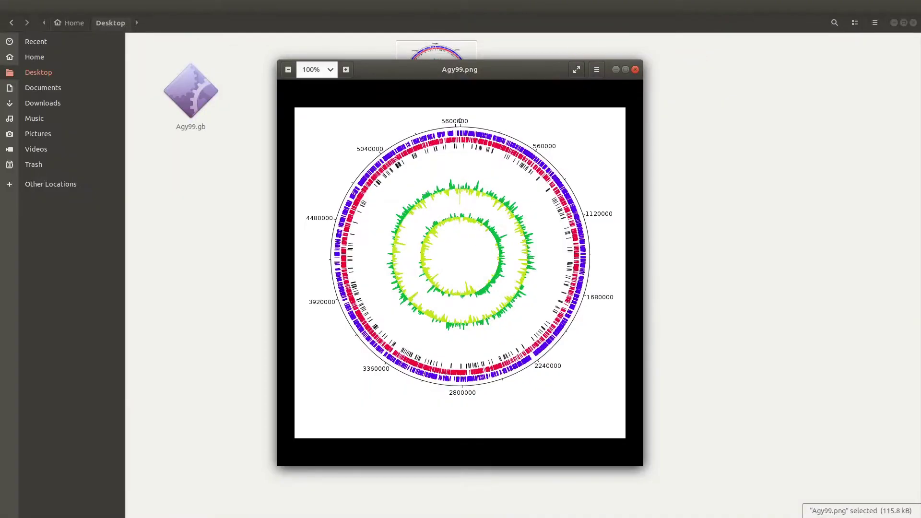
{"action": "left_click", "coordinate": [624, 70]}
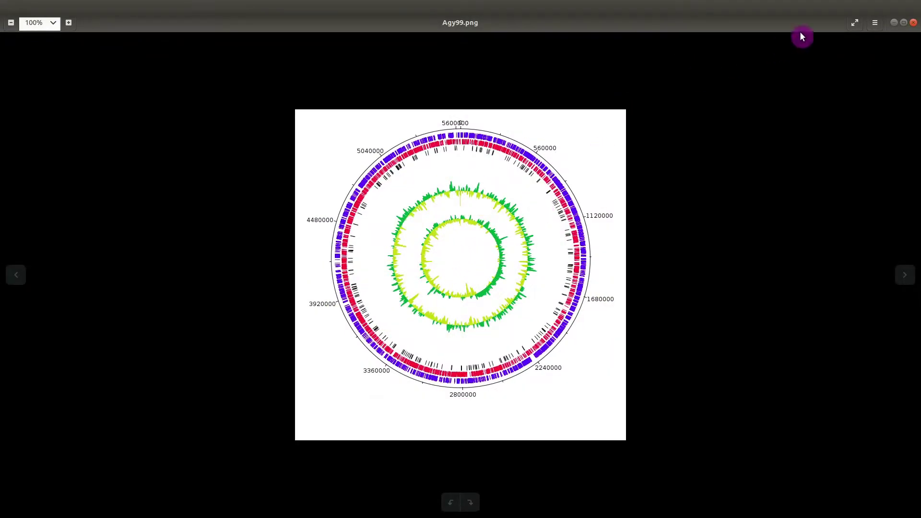
{"action": "left_click", "coordinate": [853, 23]}
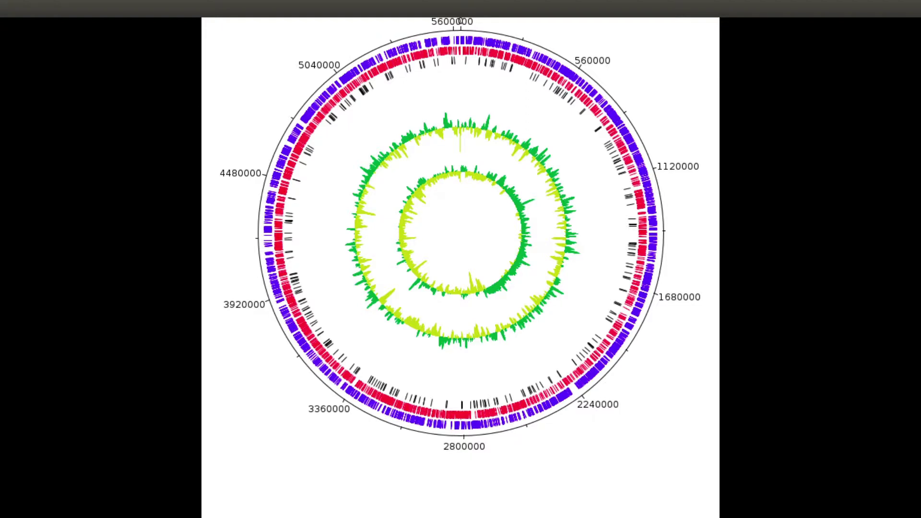
{"action": "key", "text": "Escape"}
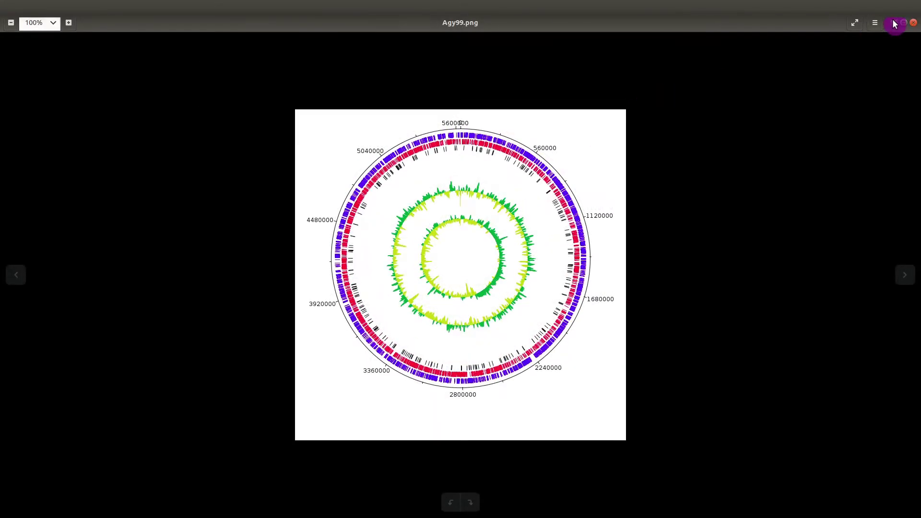
{"action": "left_click", "coordinate": [913, 23]}
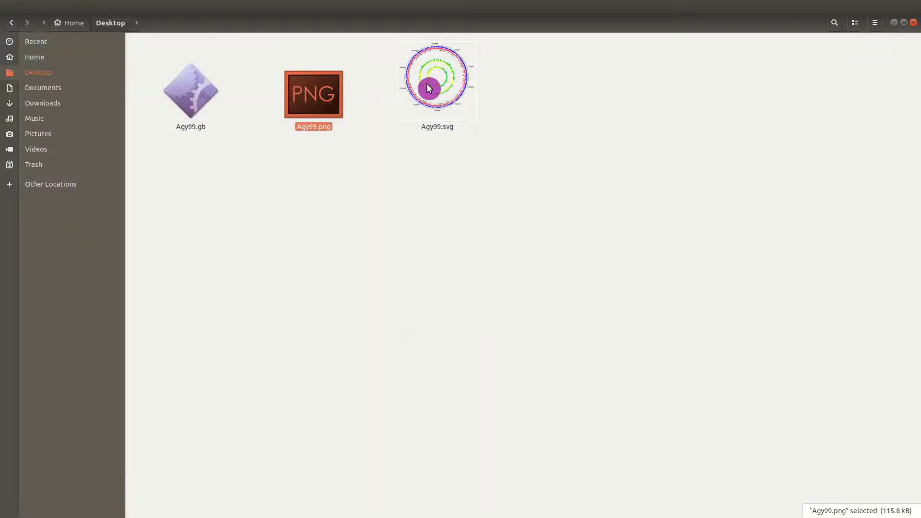